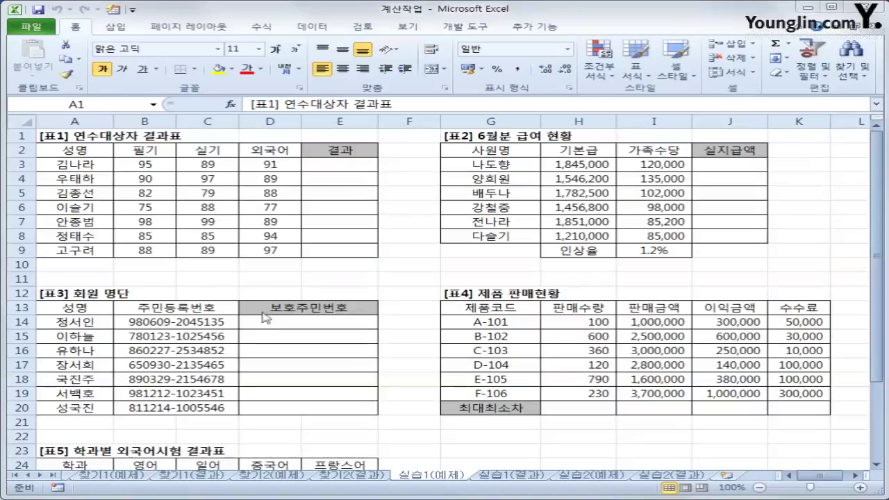
Enter =RANK(D3,$D$3:$D$9) in E3 to rank the first foreign-language score within the absolute score range.
left_click(351, 164)
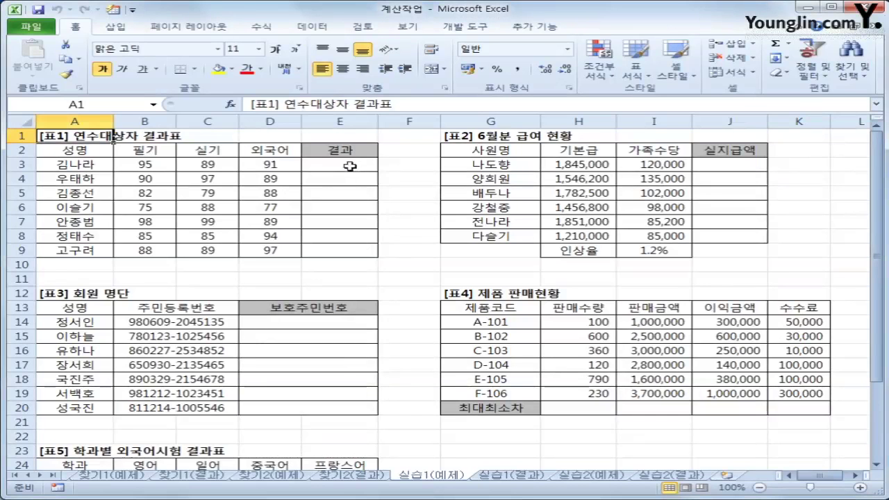
left_click(350, 164)
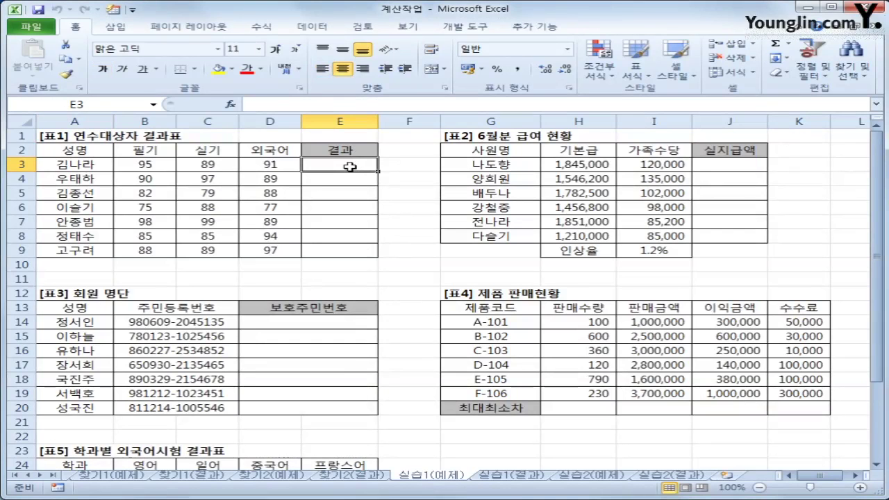
left_click(272, 165)
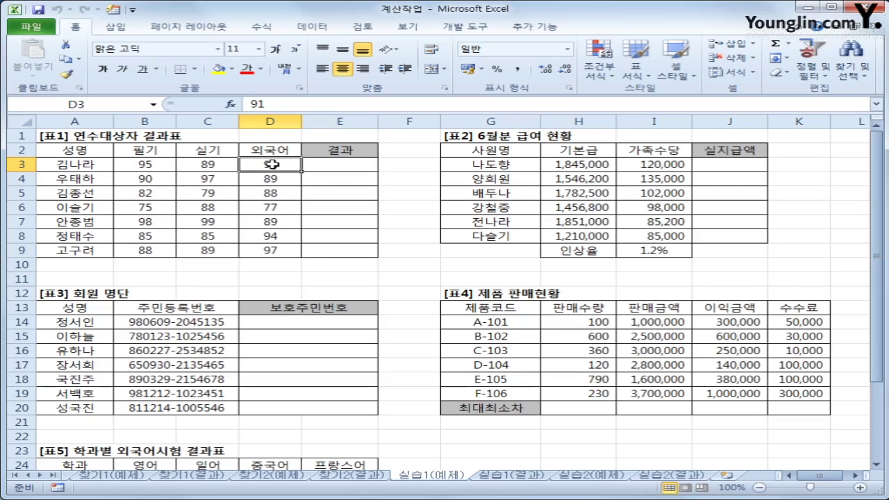
left_click(335, 170)
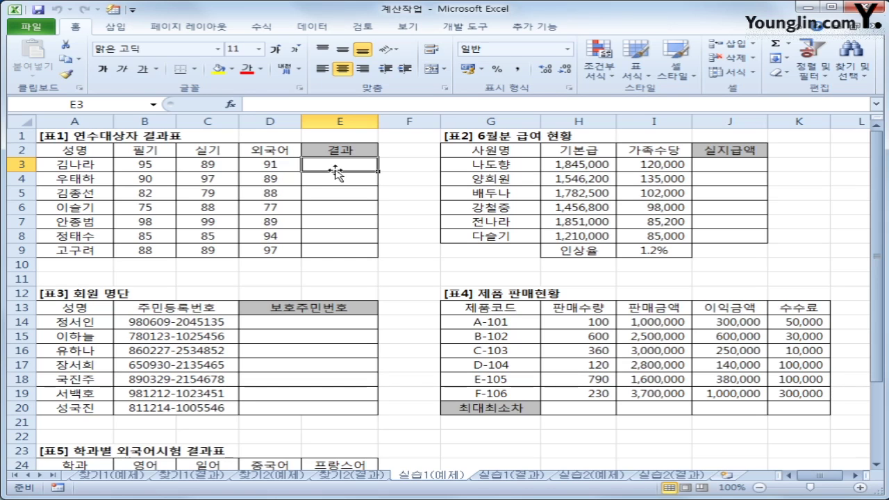
type("=")
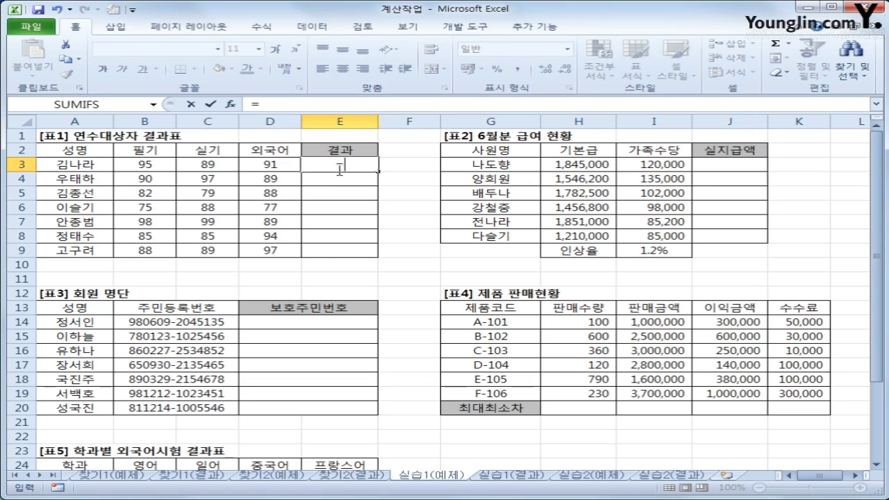
type("rank(")
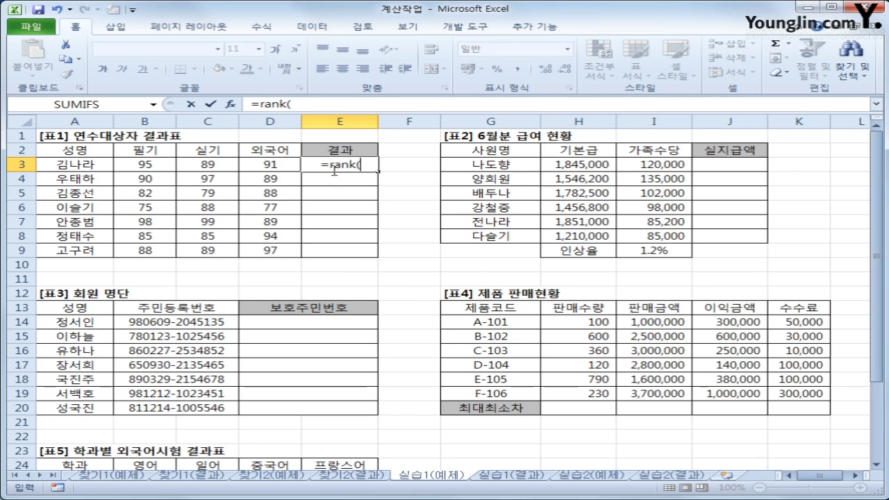
left_click(270, 167)
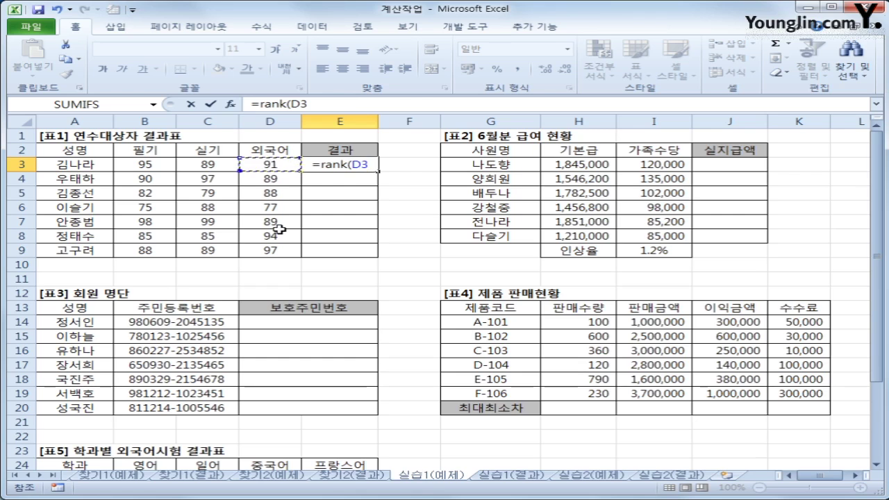
type(",")
left_click_drag(270, 167, 269, 250)
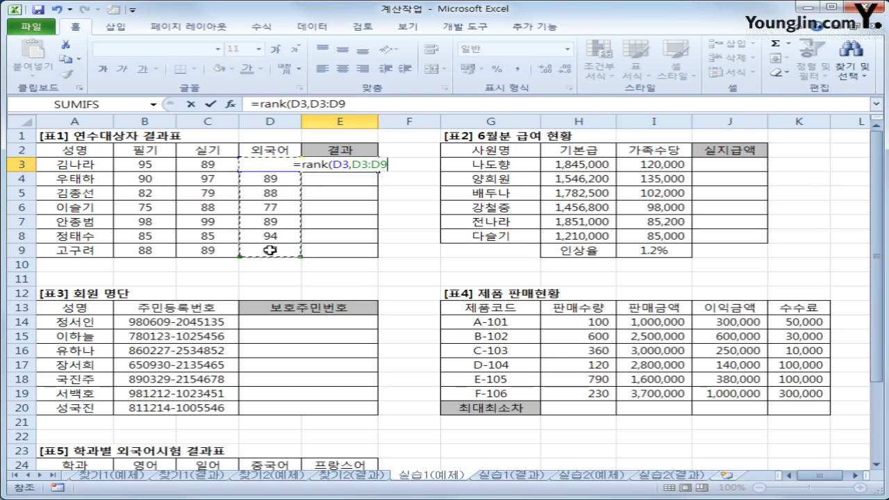
key("F4")
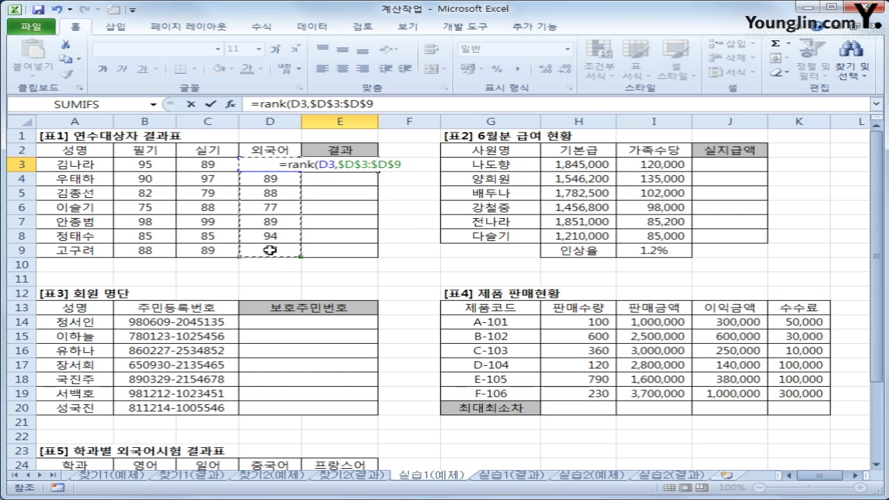
type(")")
key("Return")
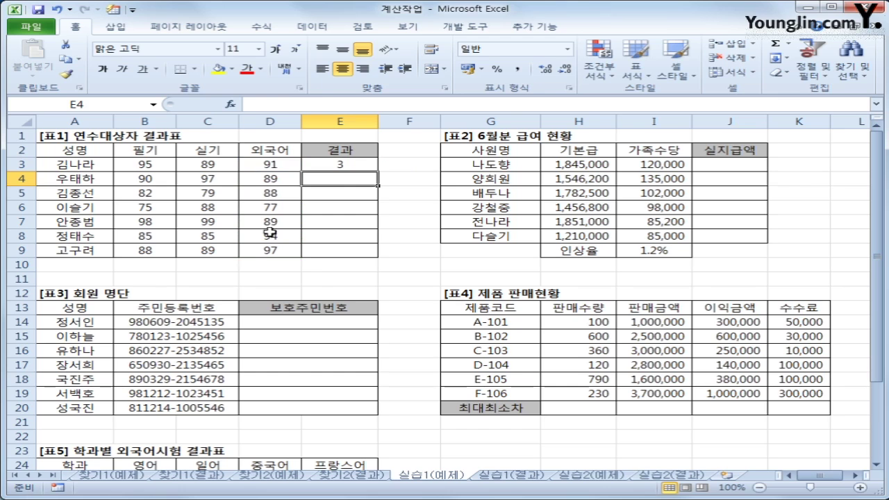
Fill the RANK formula from E3 down to E9 and check the copied formulas in the result column.
left_click(329, 169)
left_click_drag(376, 172, 367, 257)
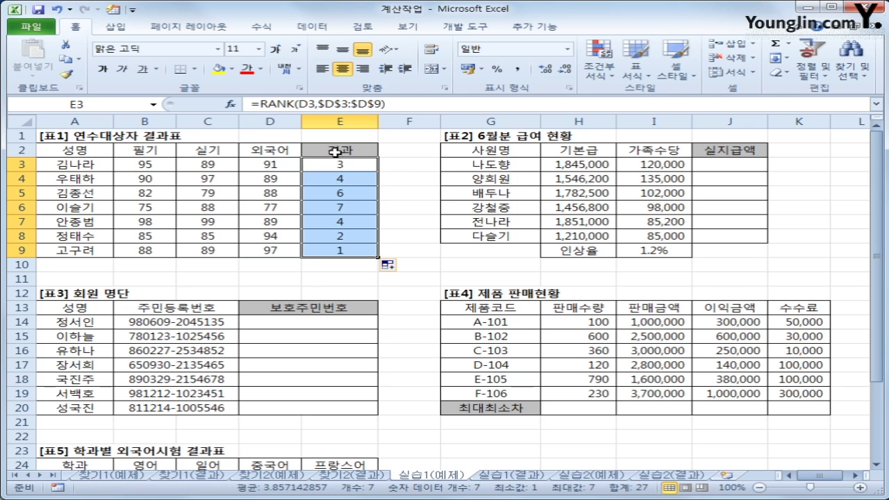
left_click(339, 248)
left_click(341, 207)
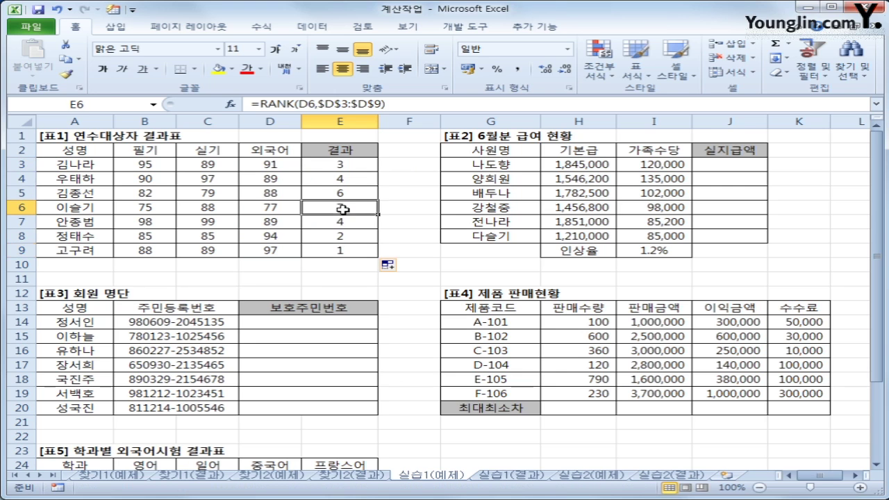
Wrap the E3 formula in an IF function whose condition is RANK(D3,$D$3:$D$9)<=3.
left_click(353, 166)
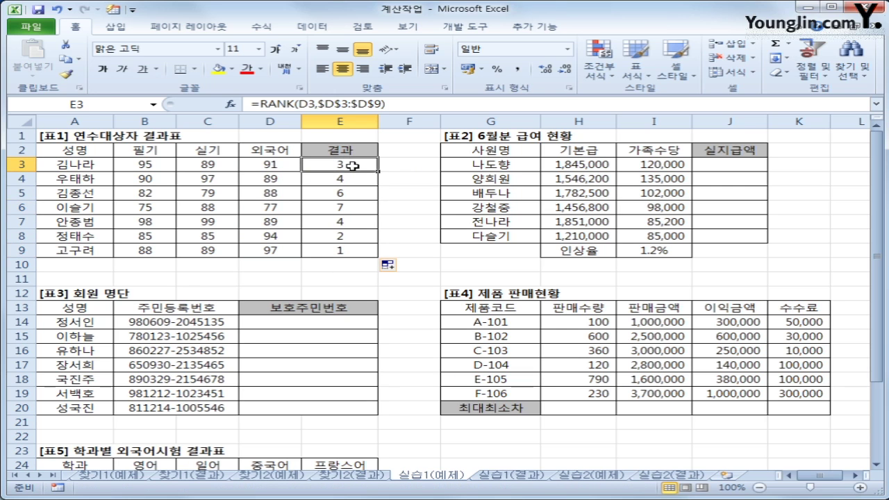
left_click(259, 104)
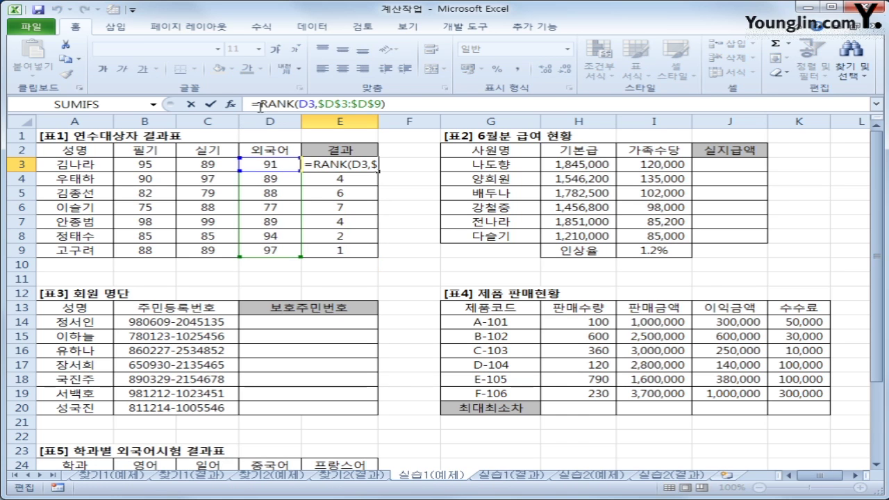
type("ㅇ")
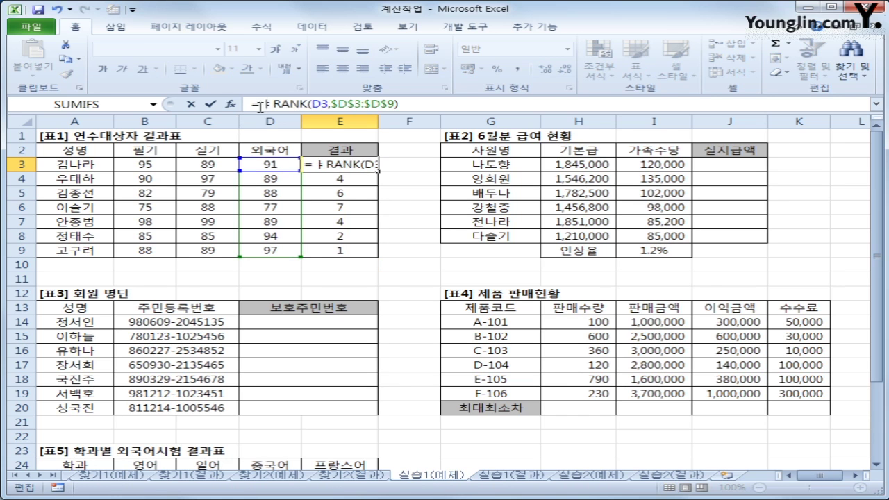
key("BackSpace")
type("if(")
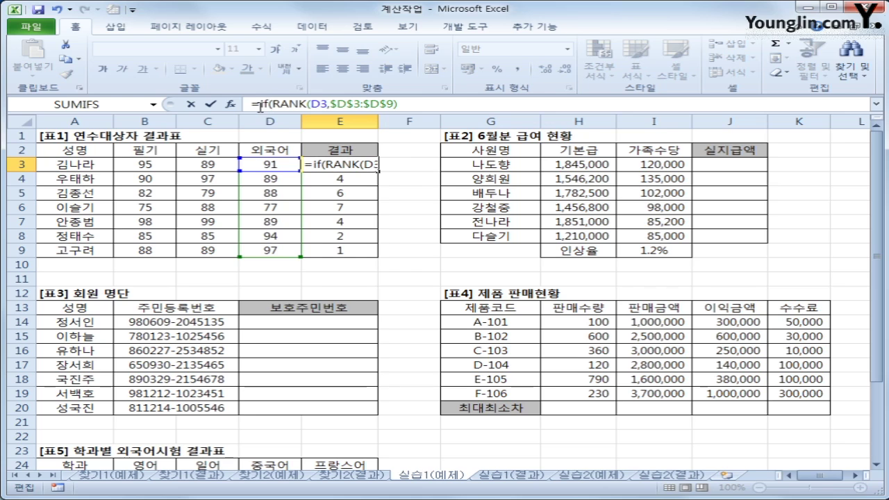
left_click(420, 104)
type("<=3,")
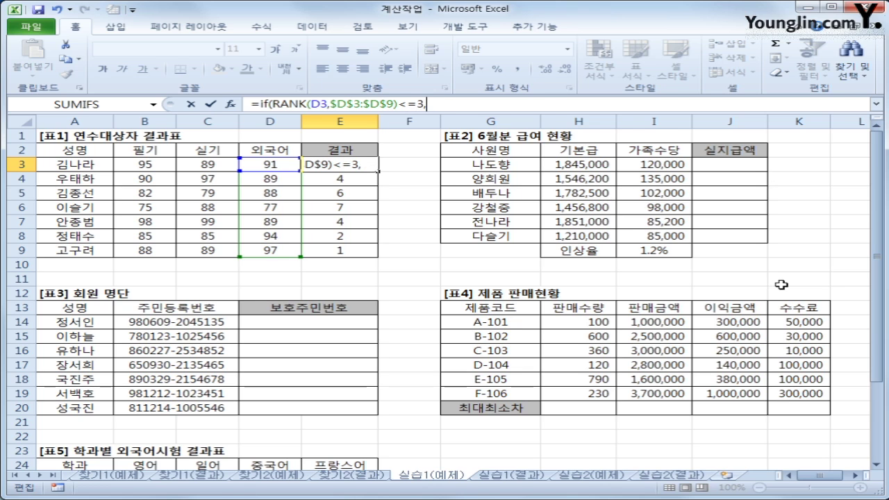
Complete the E3 IF formula with "연수대상자" when true and "" when false, and fill it down to E9.
type("\"연수")
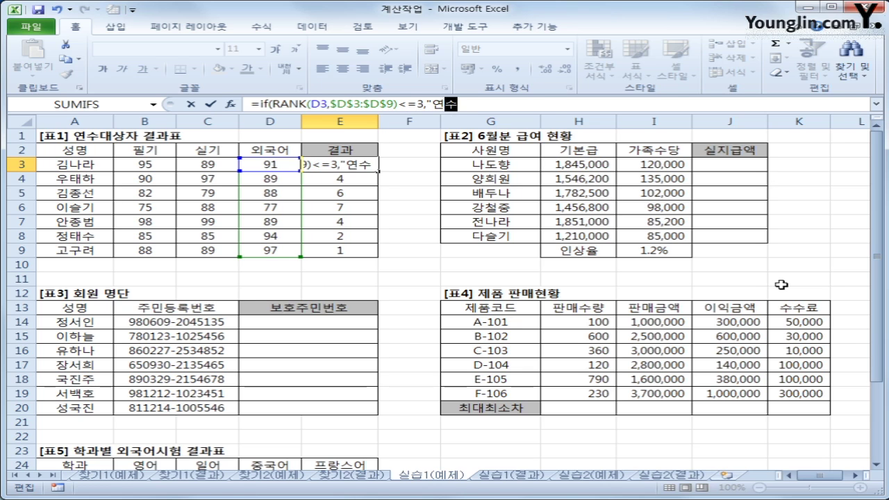
type("대사상자\",")
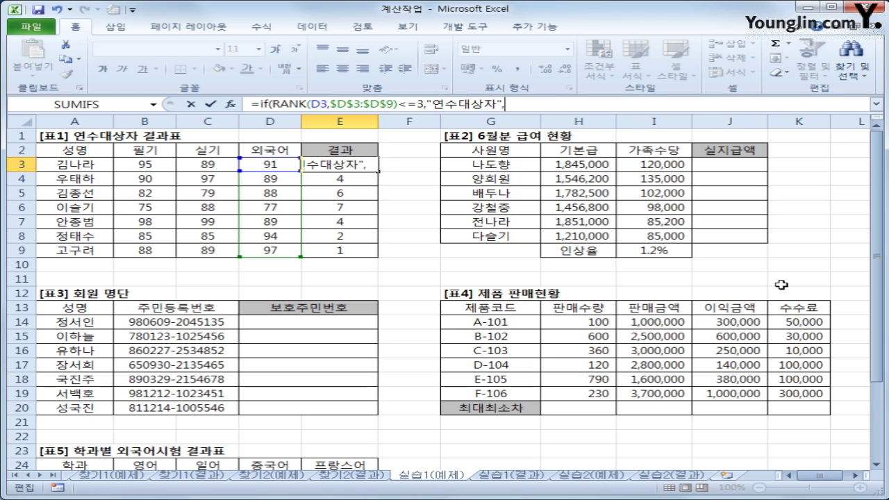
type("\"\")")
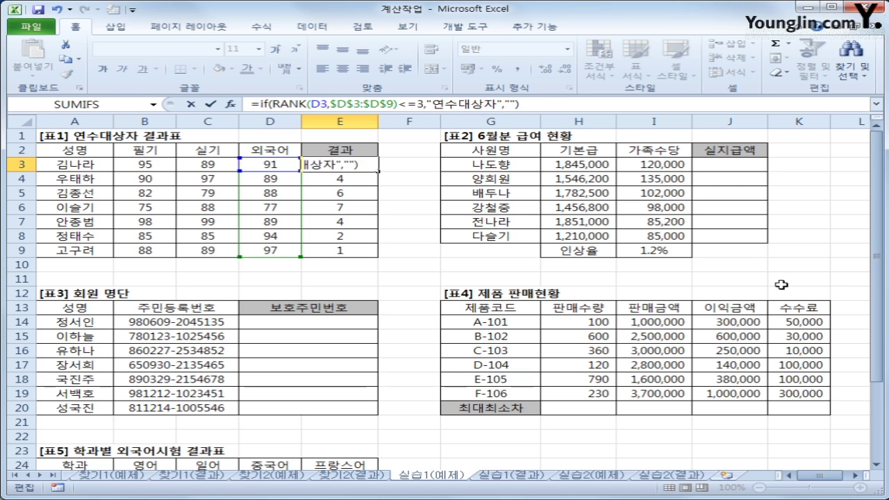
key("Return")
key("Up")
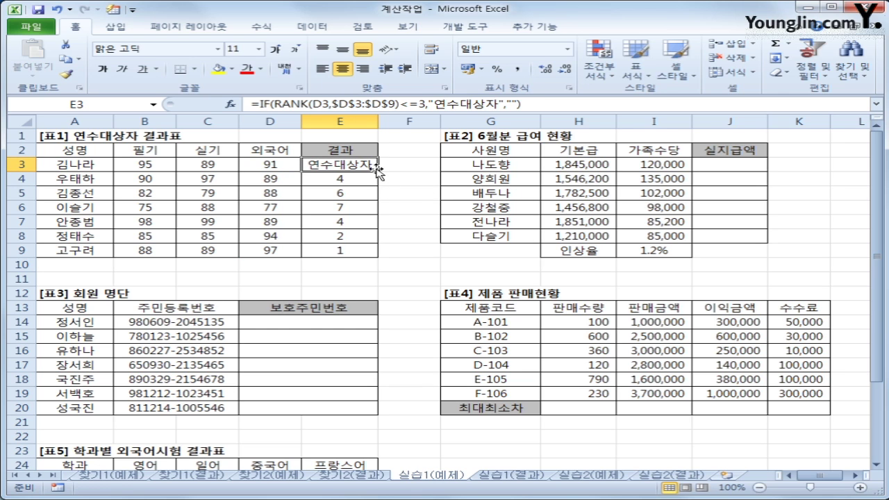
left_click_drag(378, 171, 363, 253)
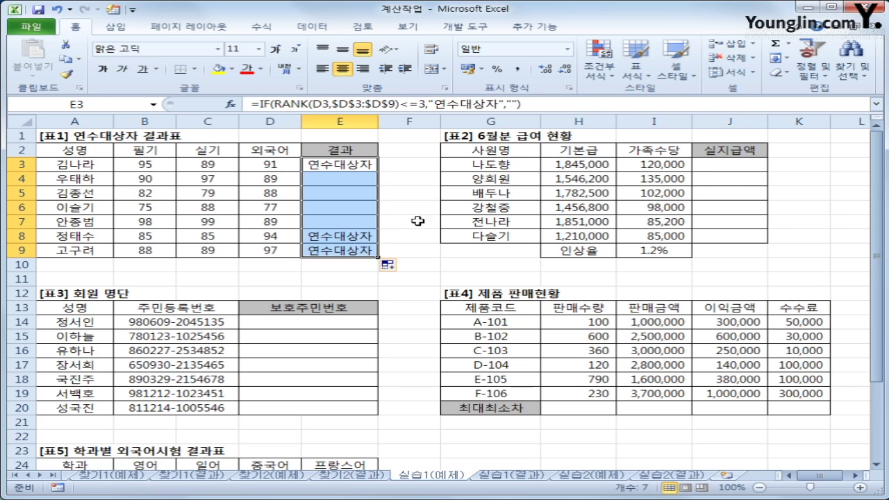
Begin the 실지급액 formula in J3 as =H3+H3*$I$9, with an absolute reference to the raise rate.
left_click(708, 166)
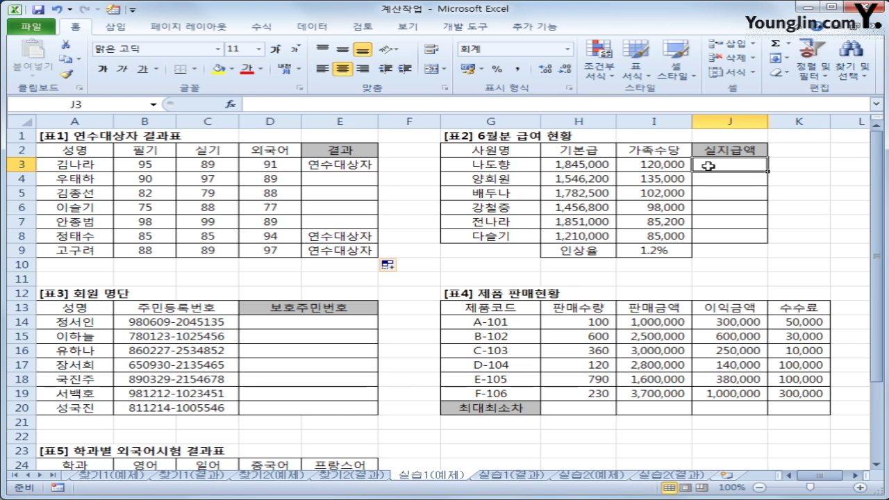
type("=")
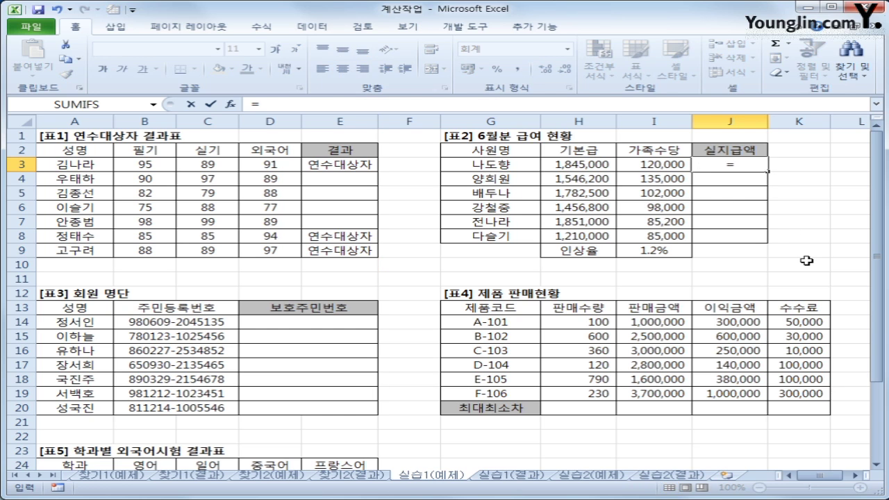
key("Left")
key("Left")
type("+")
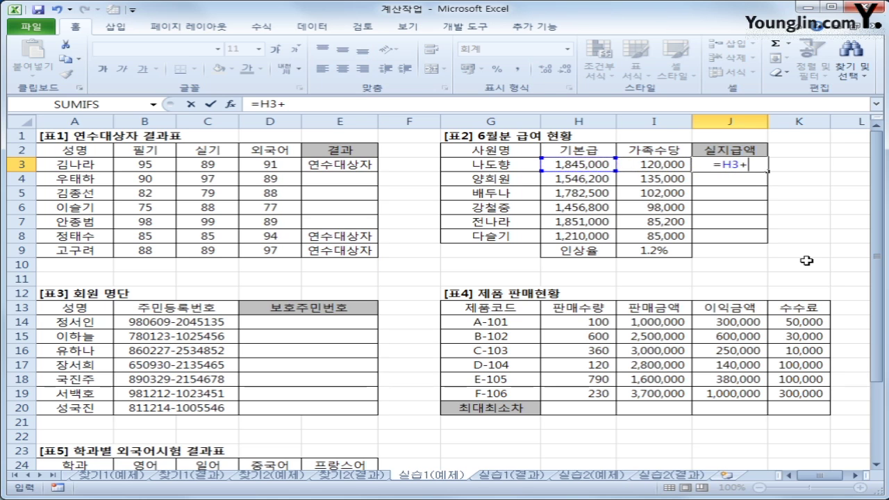
key("Left")
key("Left")
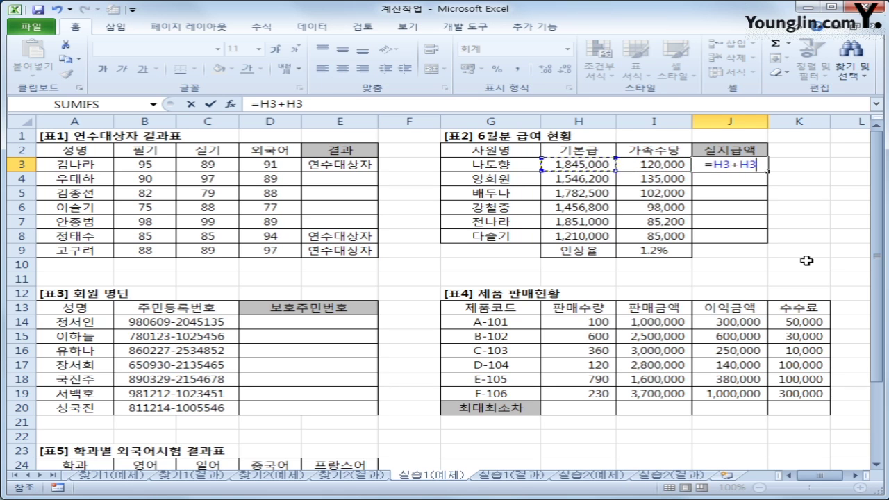
type("*")
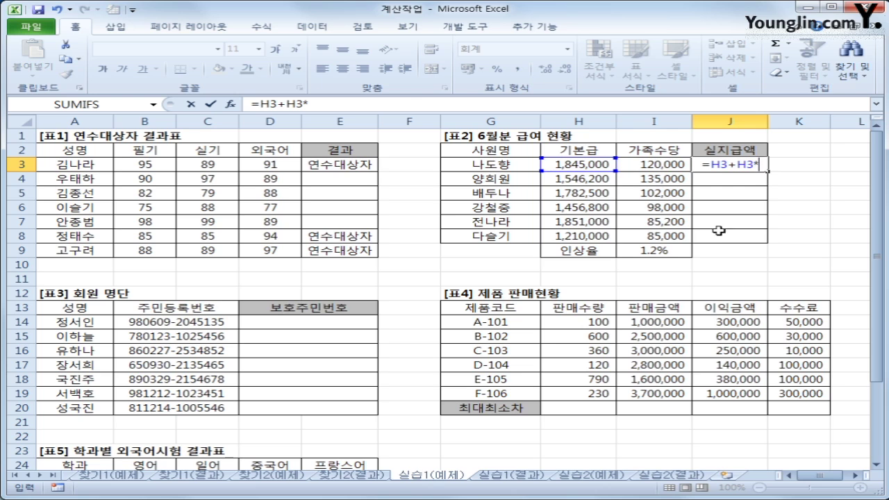
left_click(682, 252)
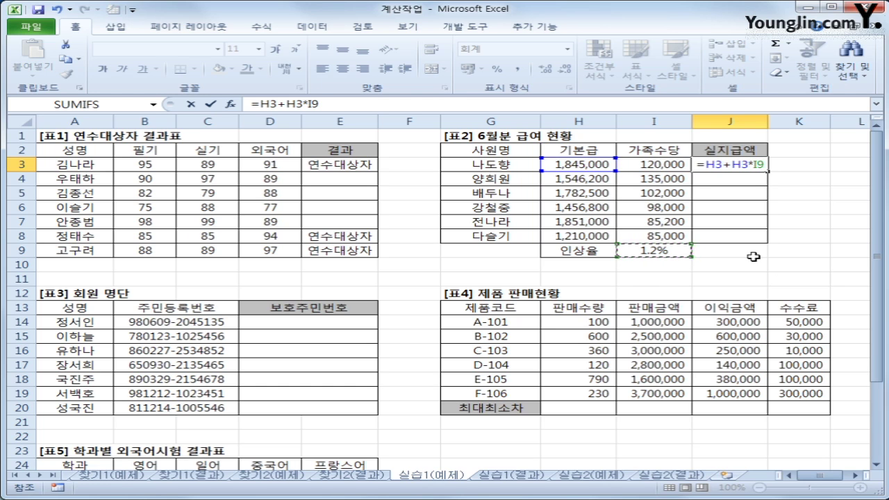
key("F4")
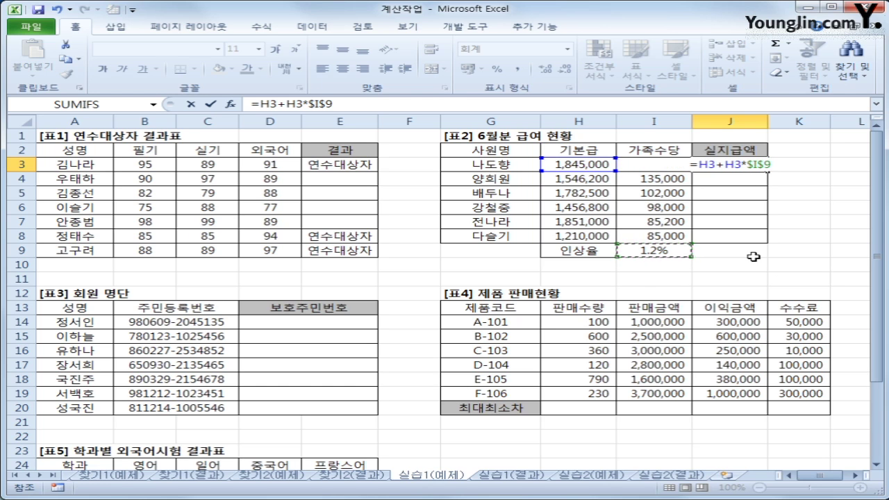
Add the family allowance I3 to the J3 formula and fill it down to J8.
type("+")
key("Left")
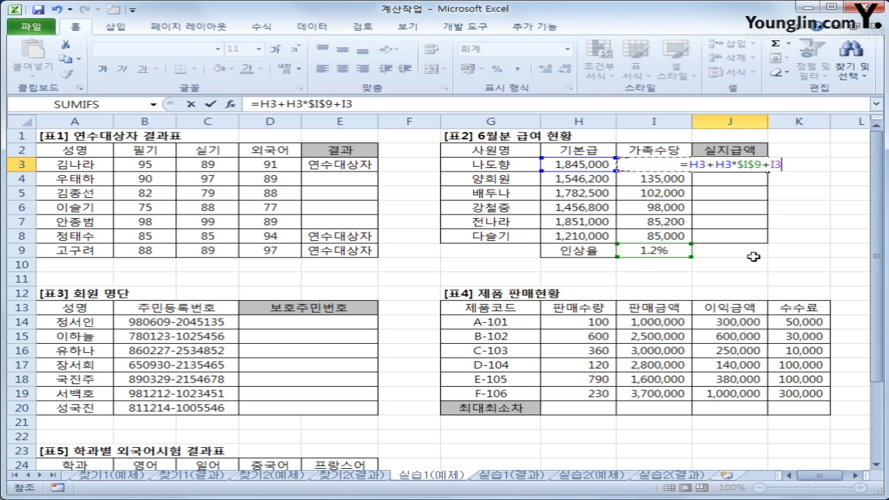
key("Return")
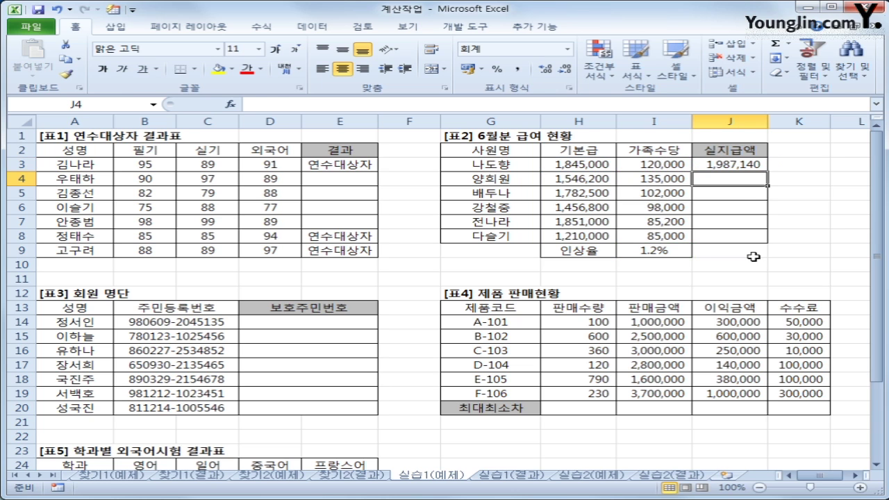
left_click(750, 166)
left_click_drag(769, 170, 761, 238)
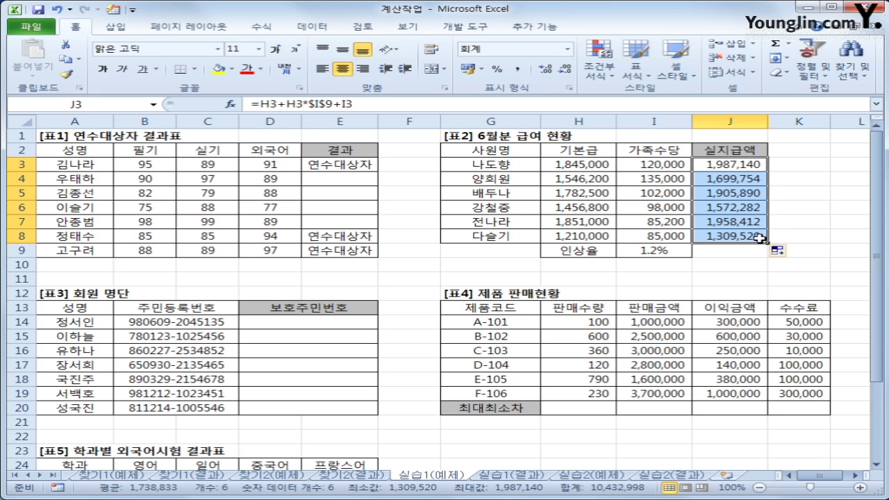
Enter =LEFT(B14,8) in D14 of the 보호주민번호 column to extract the first eight characters of the registration number.
left_click(357, 323)
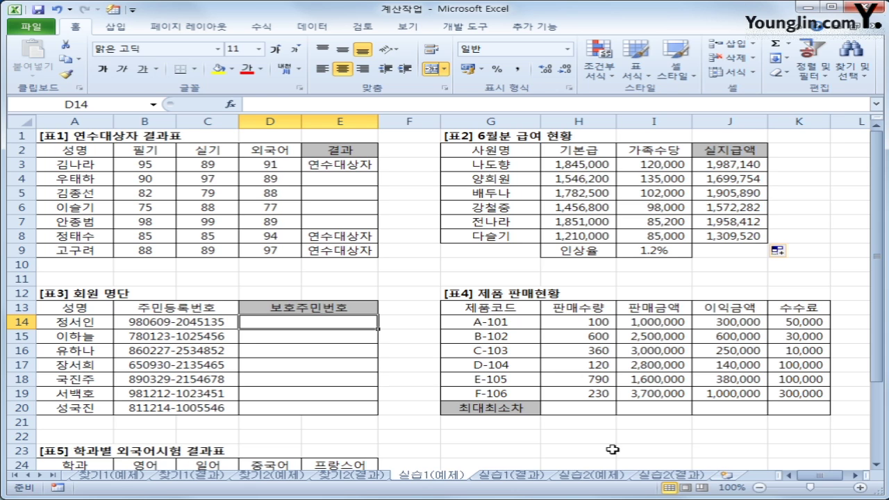
type("=")
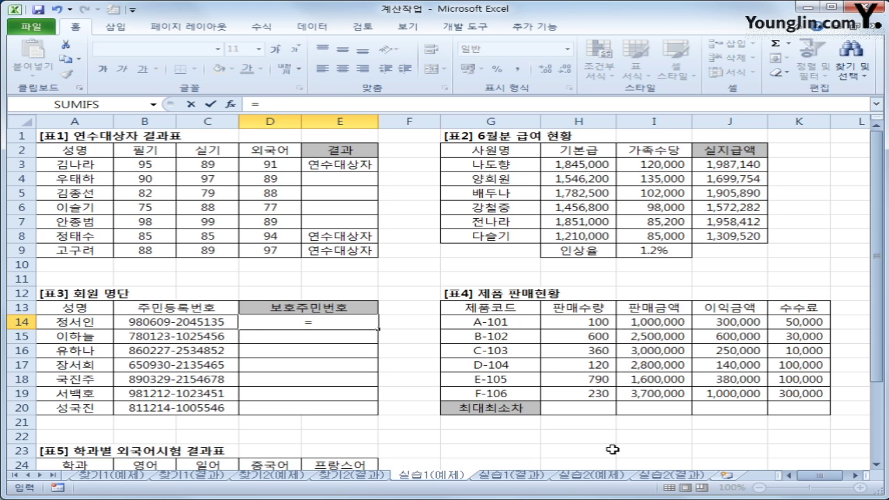
type("le")
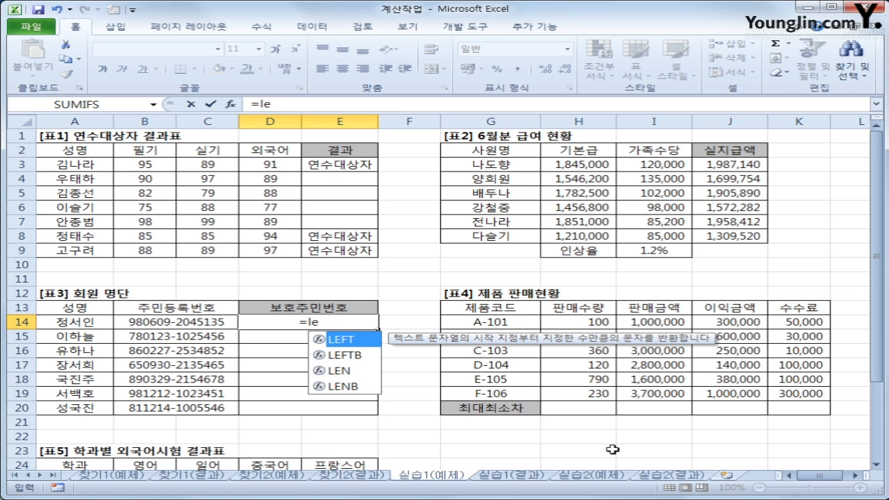
key("Tab")
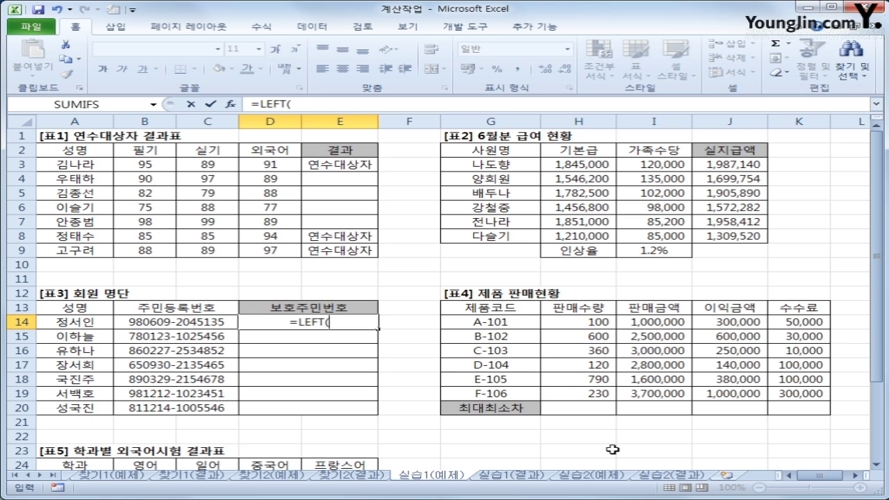
key("Left")
key("Left")
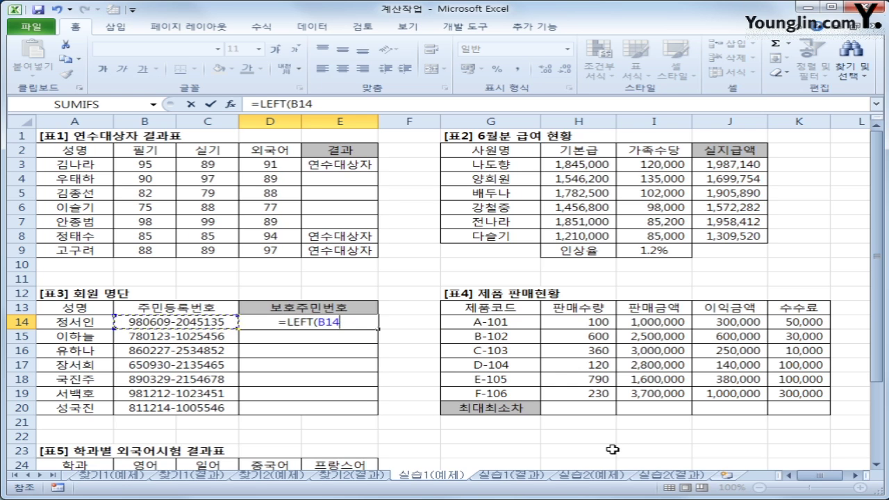
type(",")
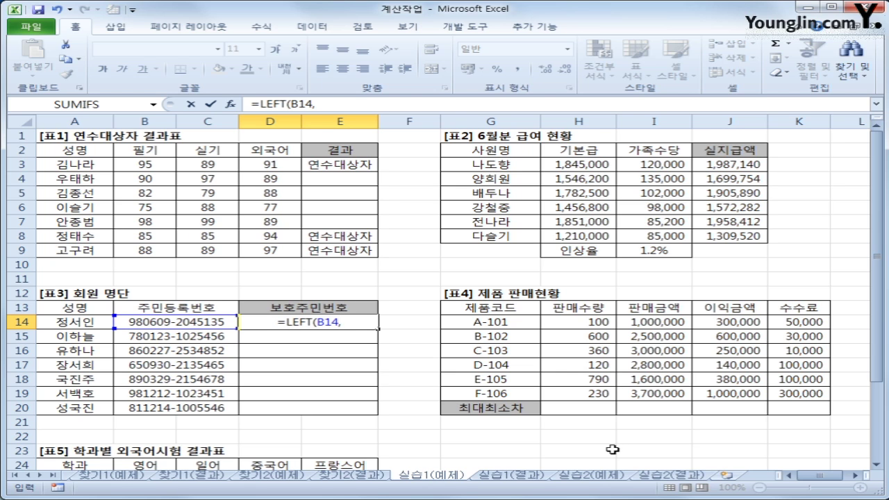
type("8")
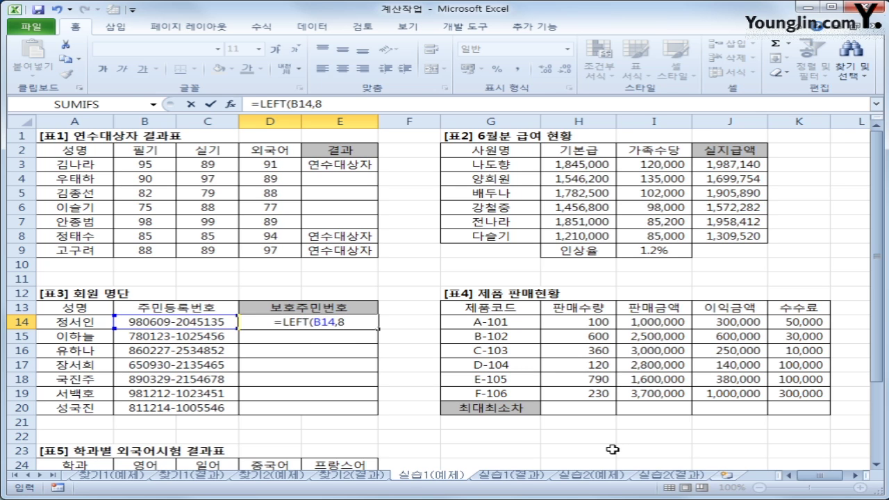
type(")")
key("Return")
key("Up")
key("Right")
key("Right")
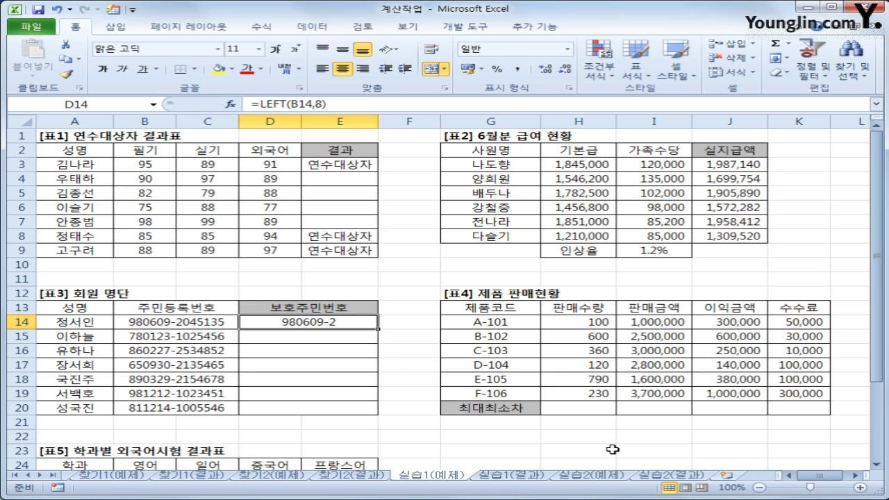
Append &"******" to the D14 LEFT formula and fill it down to row 20.
key("F2")
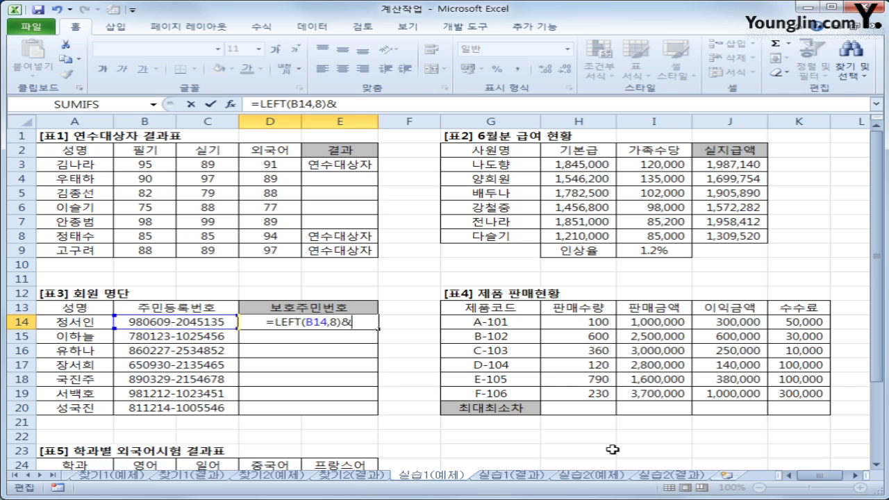
type("\"")
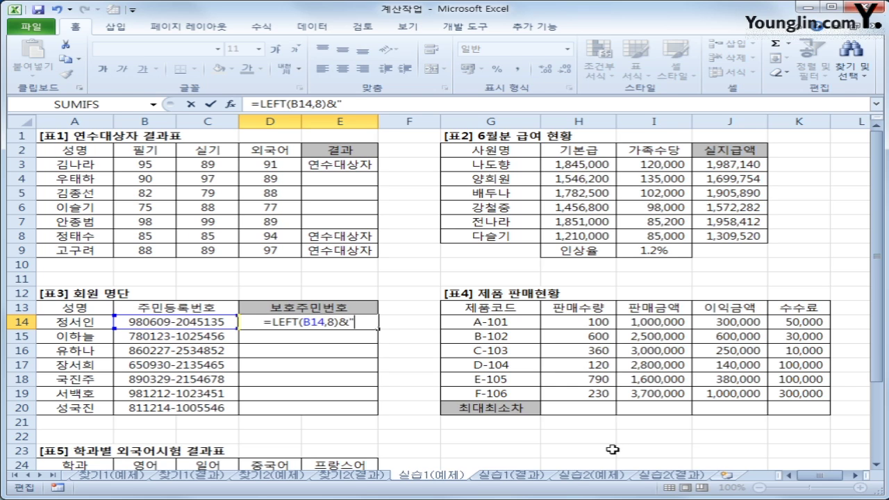
type("*")
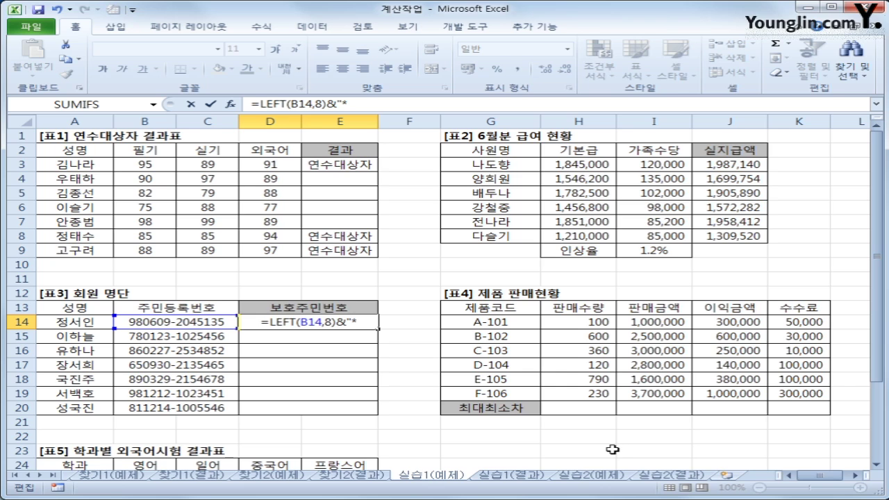
type("****")
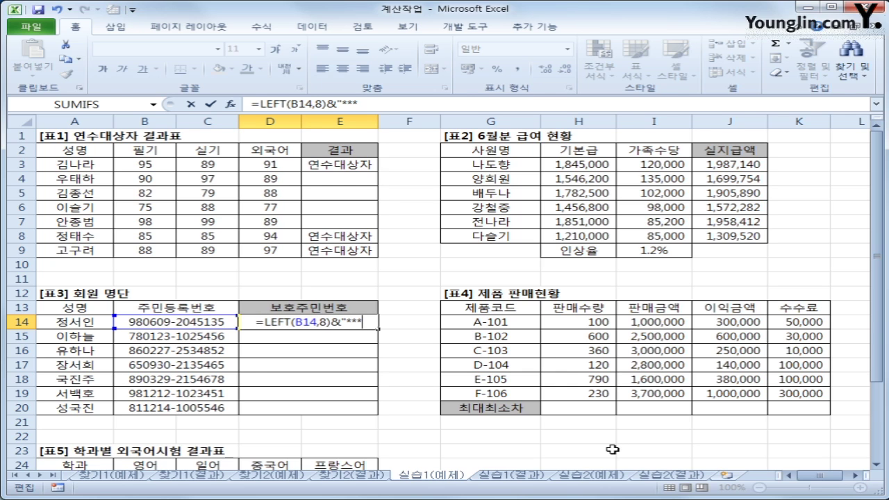
type("*")
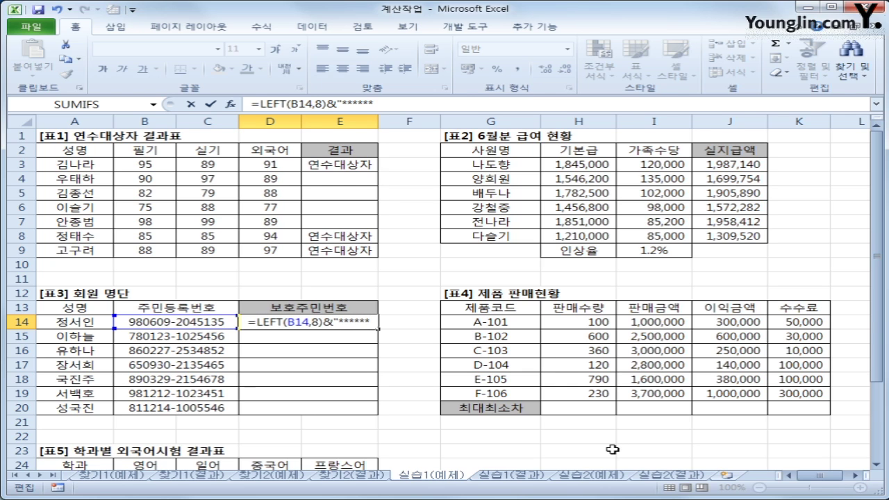
type("\"")
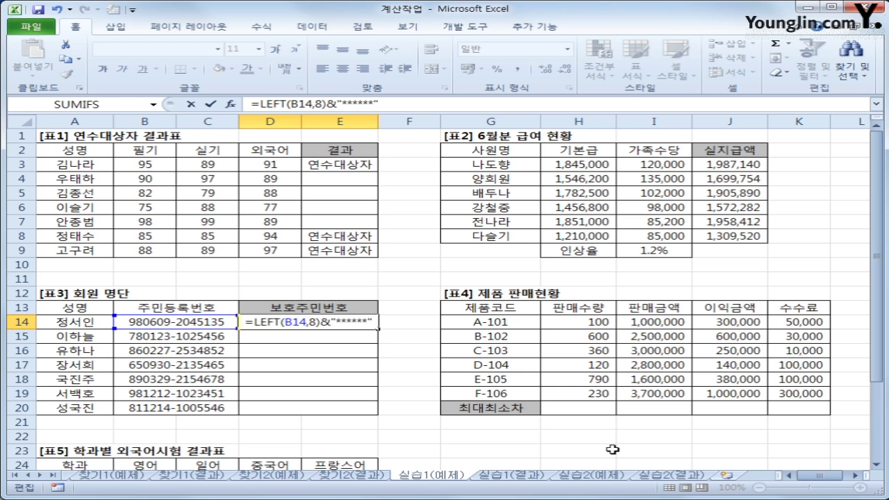
key("Return")
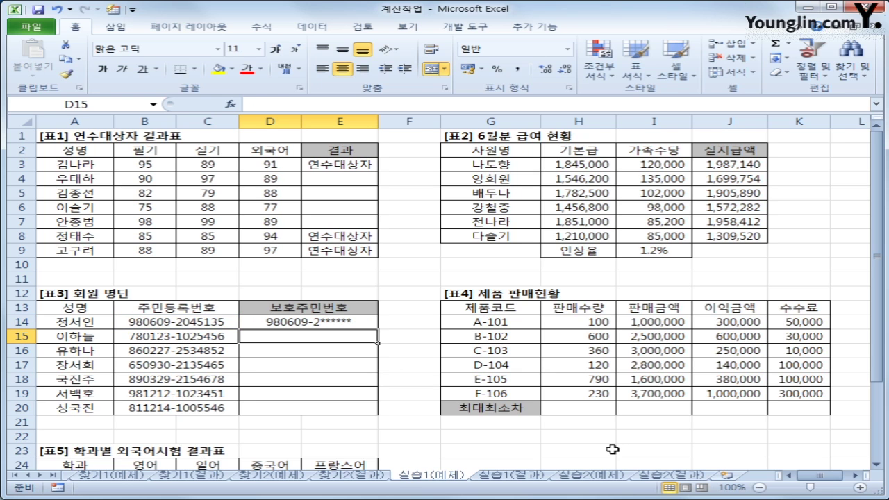
left_click(318, 324)
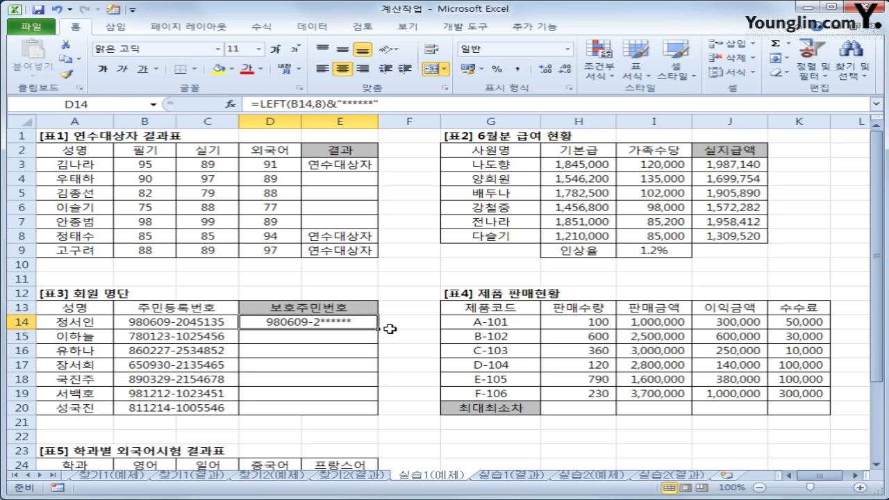
left_click_drag(380, 330, 370, 410)
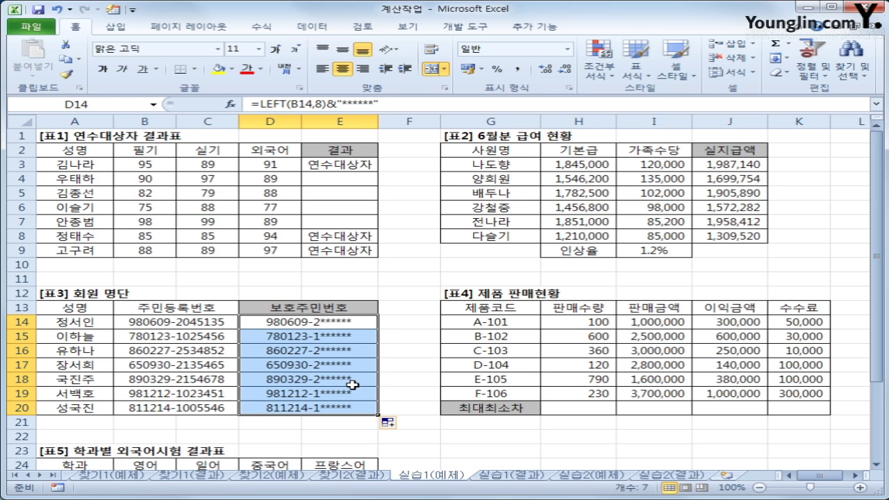
Begin the 최대최소차 formula in H20 with =MAX(H14:H19).
left_click(590, 410)
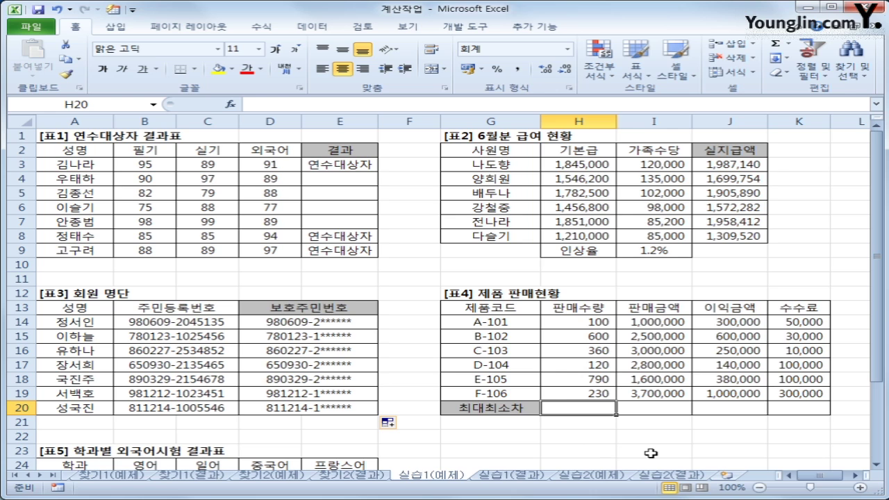
type("=")
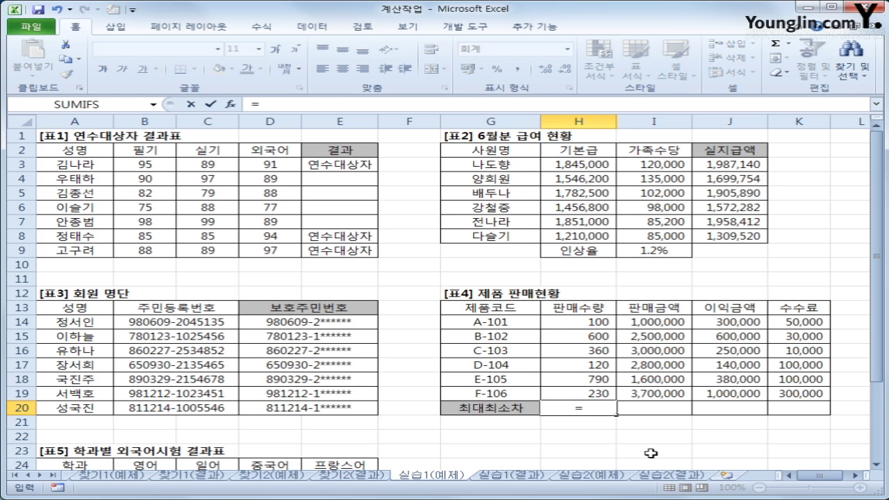
type("max")
key("Tab")
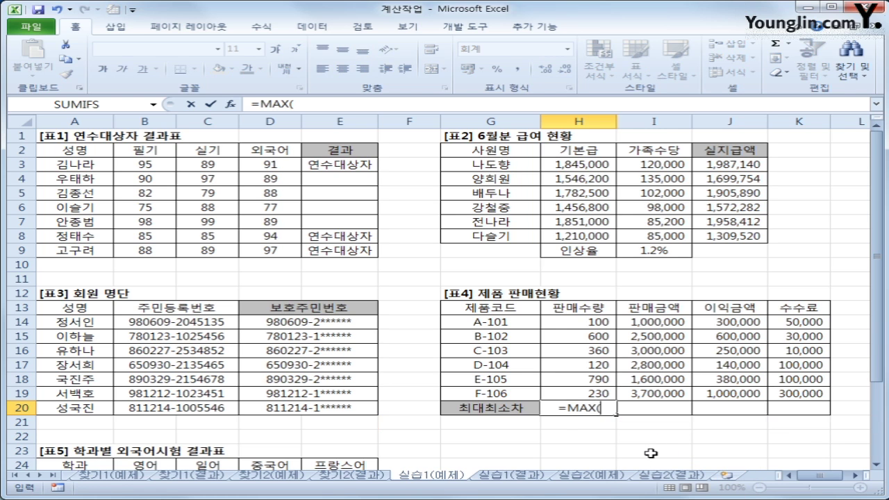
left_click_drag(592, 322, 601, 394)
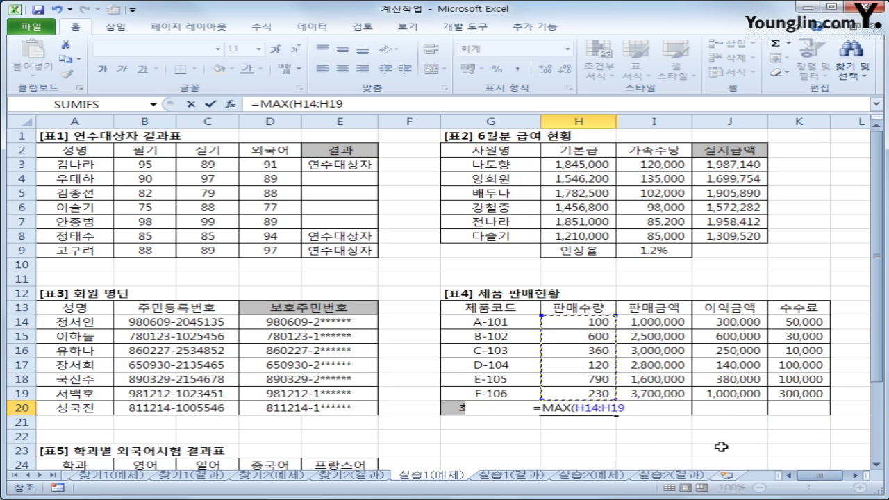
type(")")
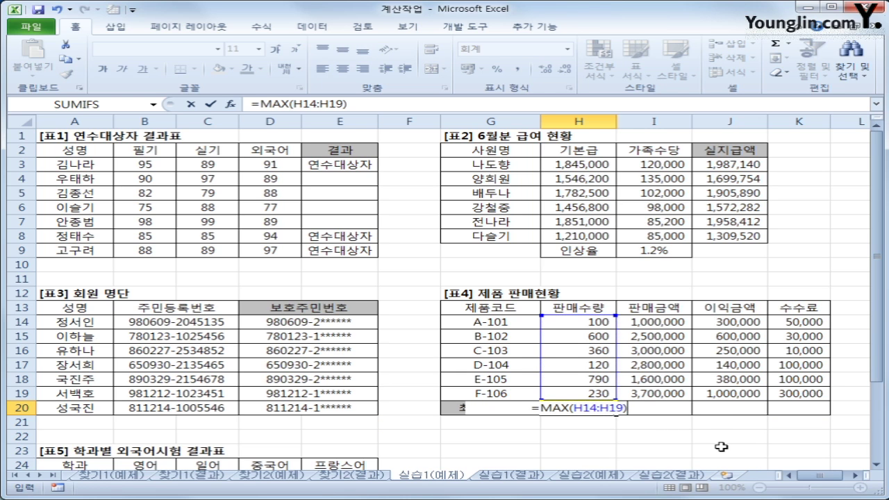
Subtract MIN(H14:H19) in the H20 formula and fill it across to K20.
type("-min(")
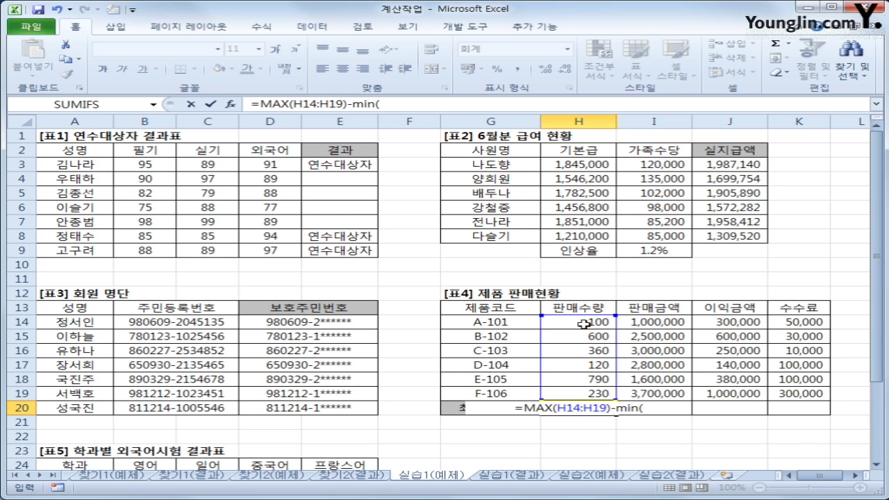
left_click_drag(587, 321, 581, 393)
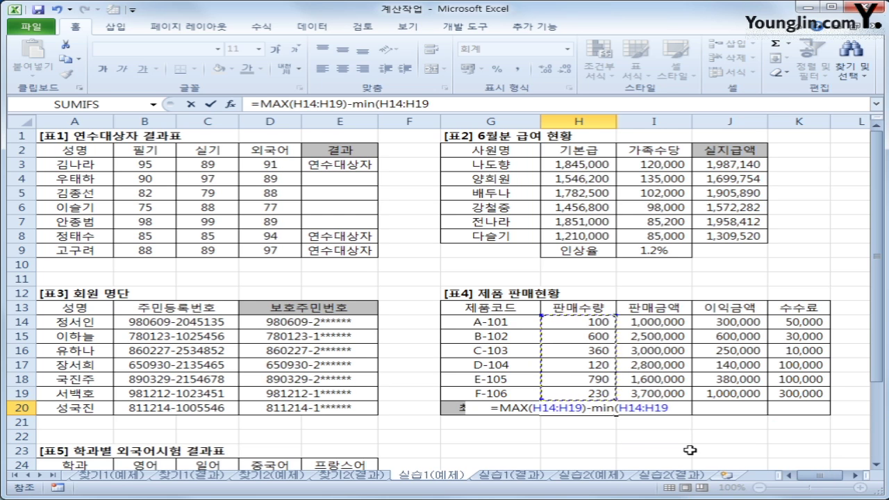
type(")")
key("Return")
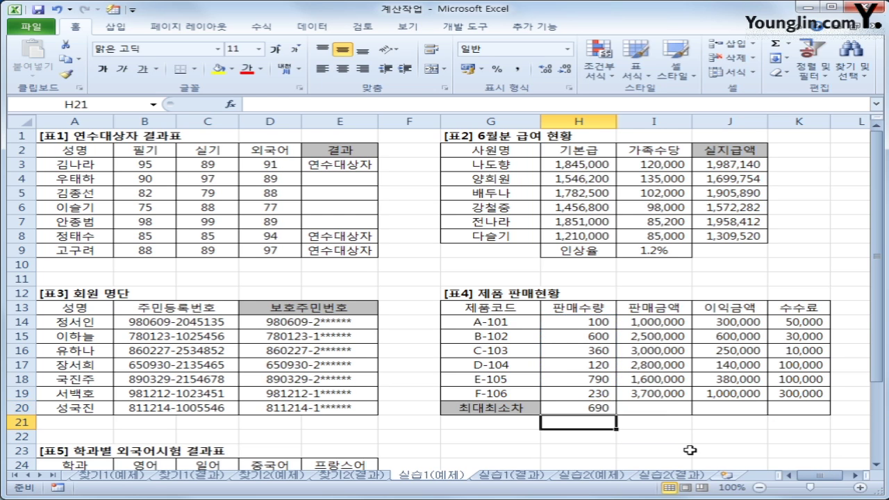
left_click(595, 408)
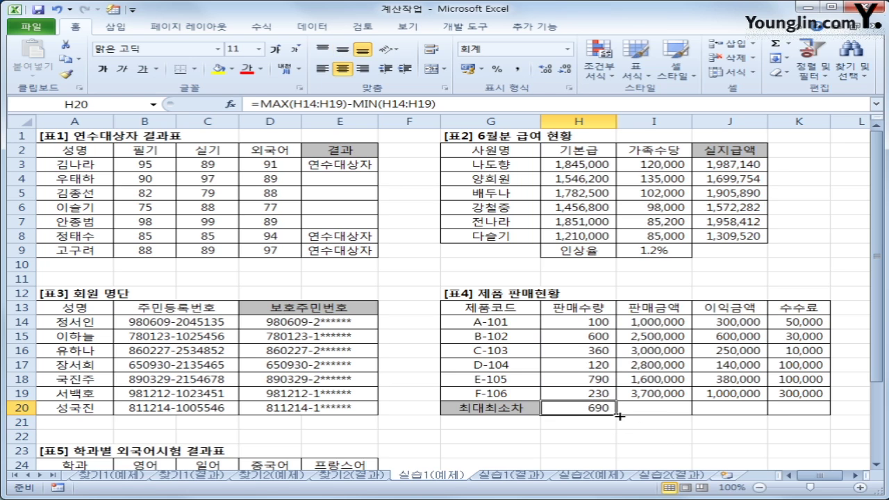
left_click_drag(618, 416, 805, 419)
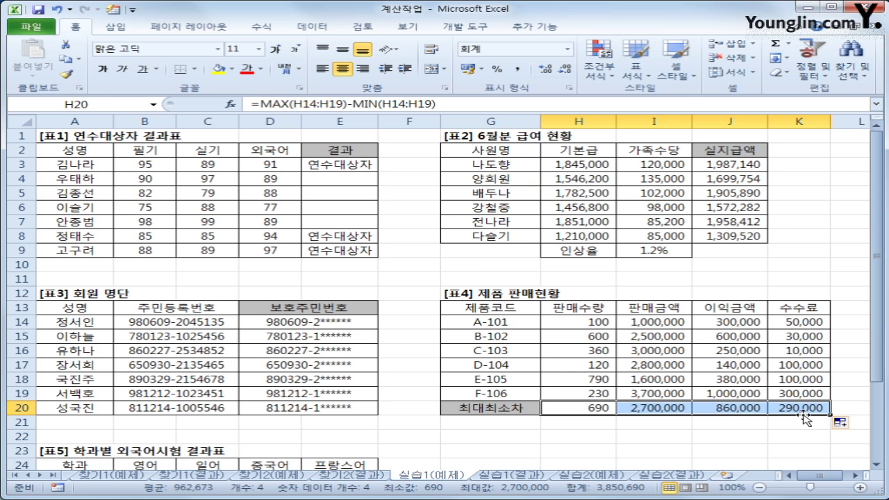
Insert the automatic average formula =AVERAGE(B25:B29) in B30, the 영어 cell of the 평균 row in 표5.
scroll(465, 382, "down", 6)
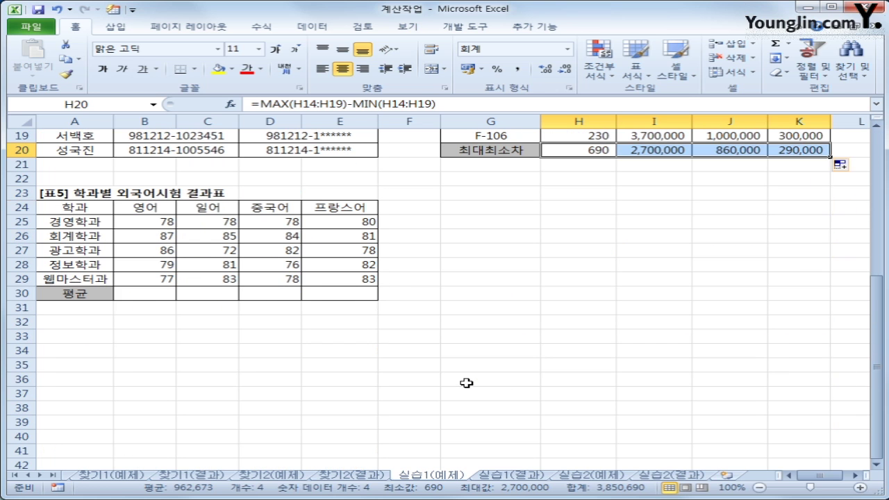
left_click(150, 296)
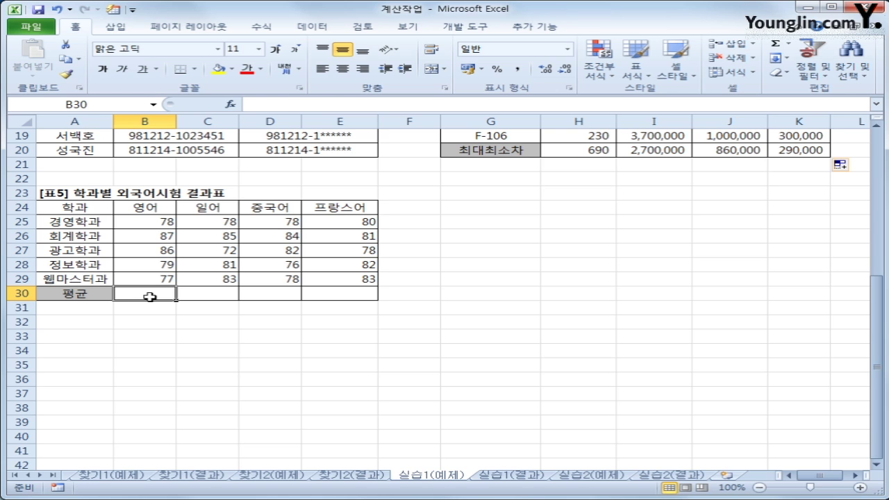
left_click(261, 27)
left_click(118, 44)
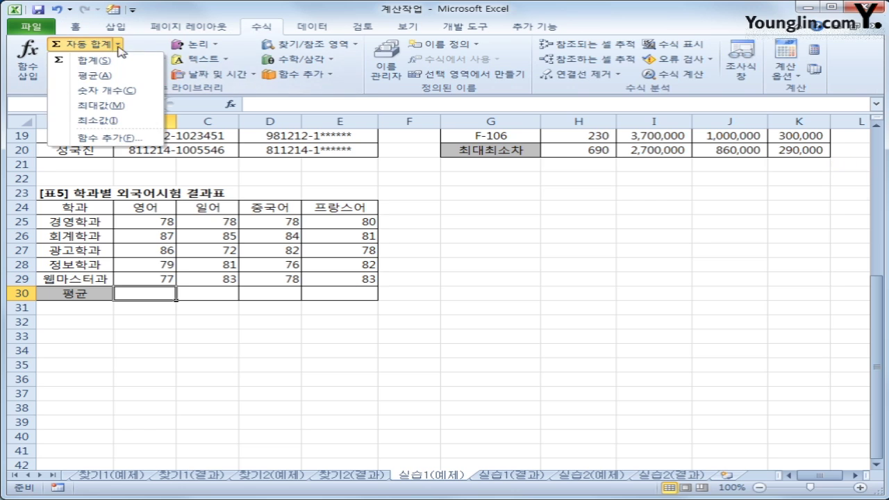
left_click(86, 75)
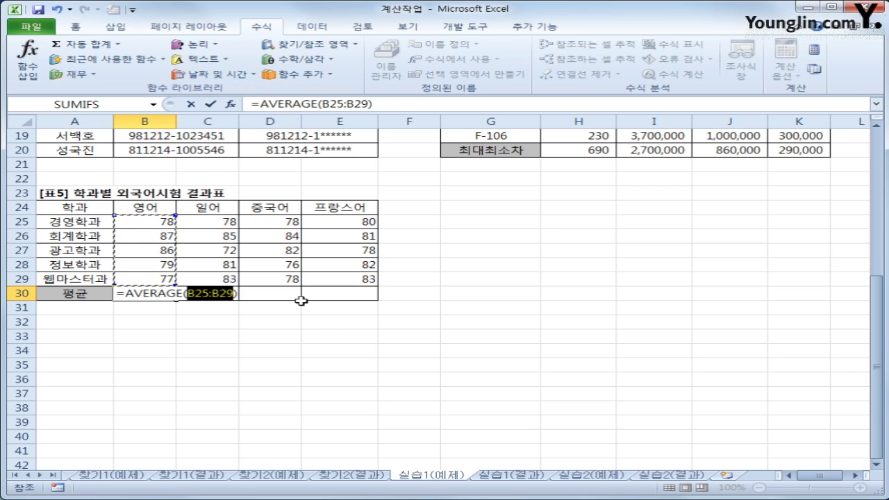
key("Return")
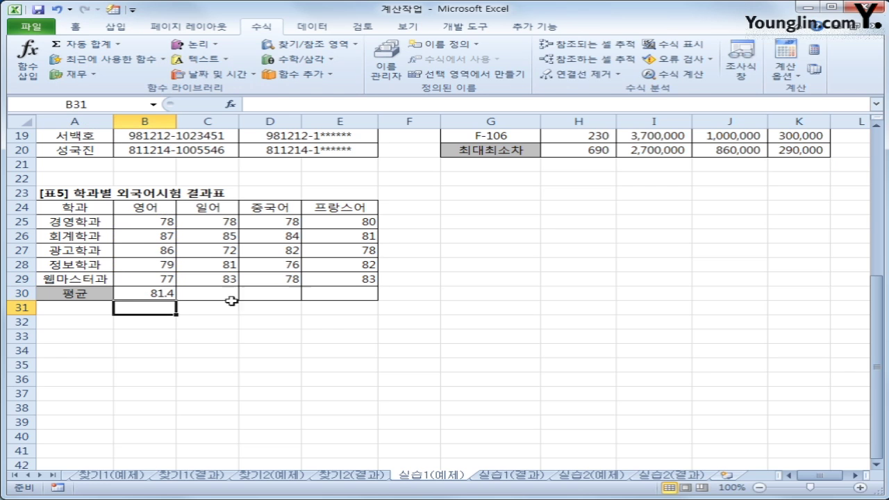
Wrap the B30 average formula in INT so it reads =INT(AVERAGE(B25:B29)).
left_click(161, 295)
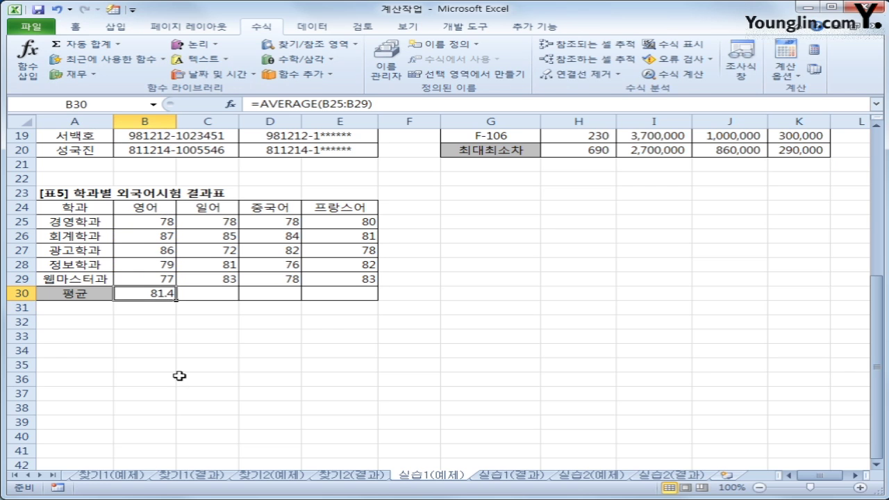
left_click(255, 104)
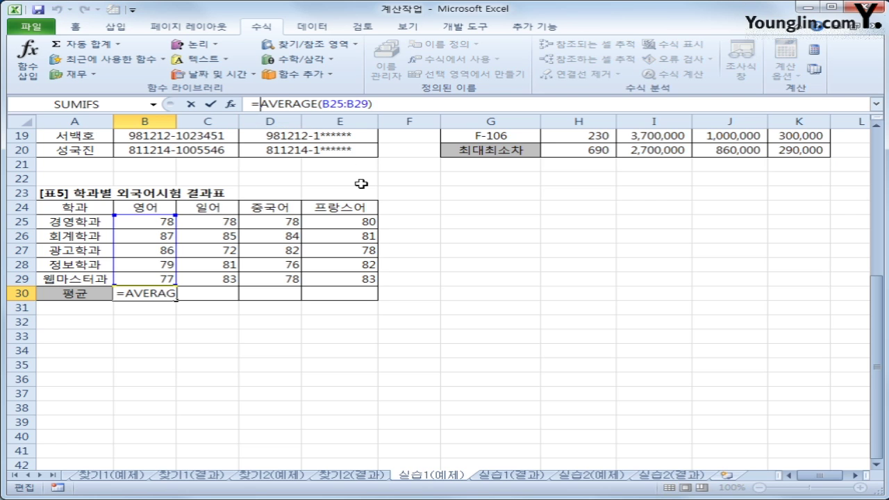
type("ㅑ")
key("BackSpace")
type("int")
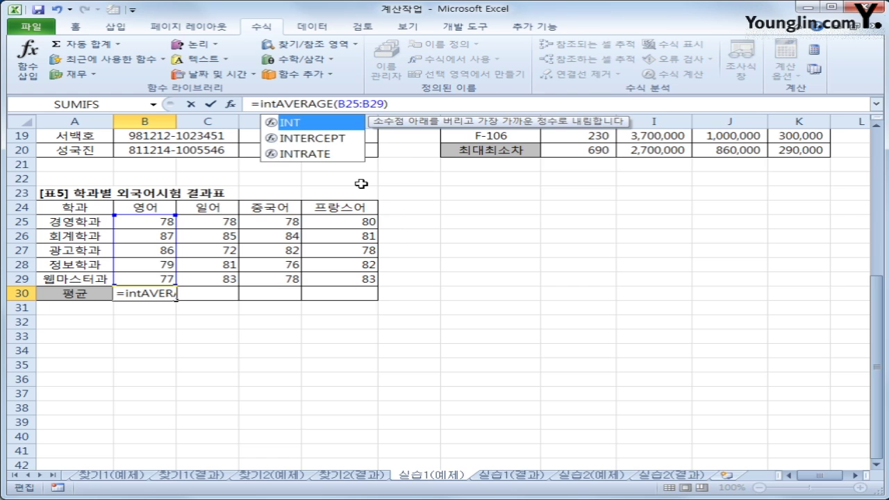
key("Tab")
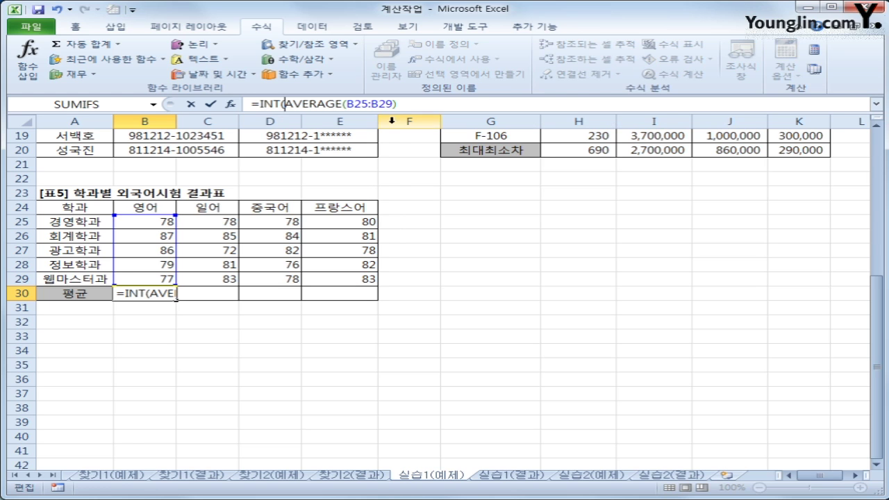
left_click(403, 103)
type(")")
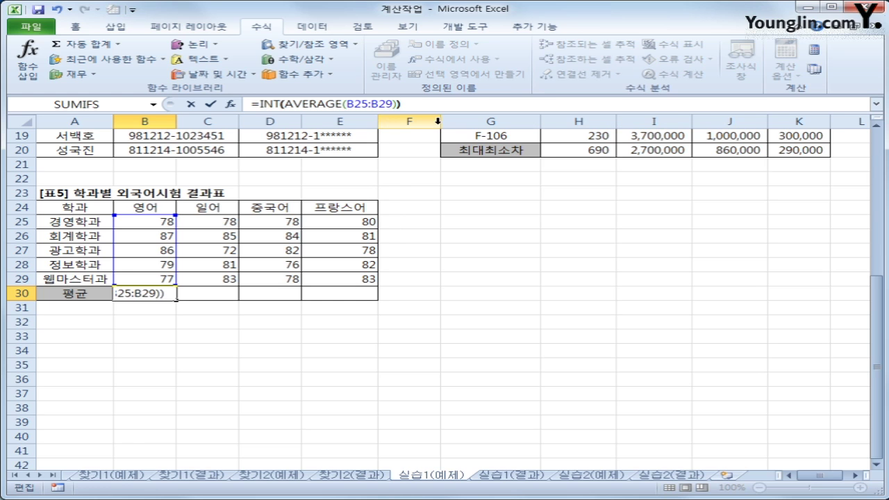
key("Return")
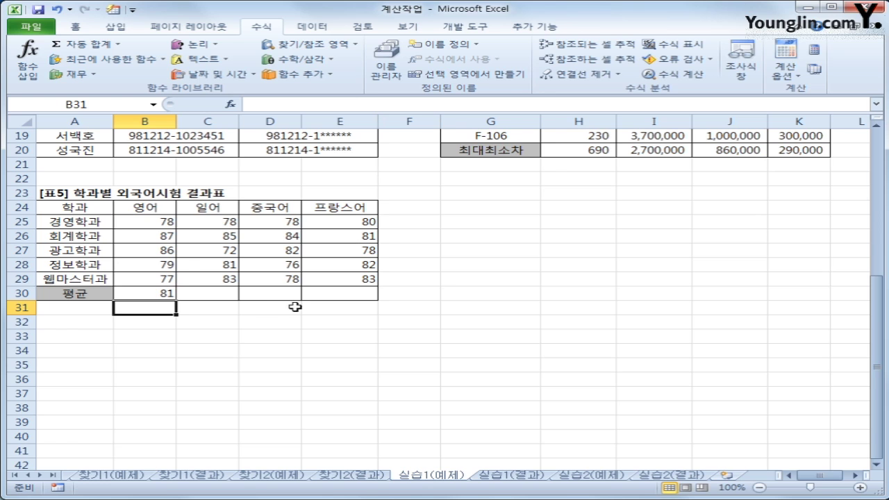
Fill the B30 formula across the 평균 row of 표5 to E30.
left_click(174, 294)
left_click_drag(177, 300, 362, 298)
left_click(363, 294)
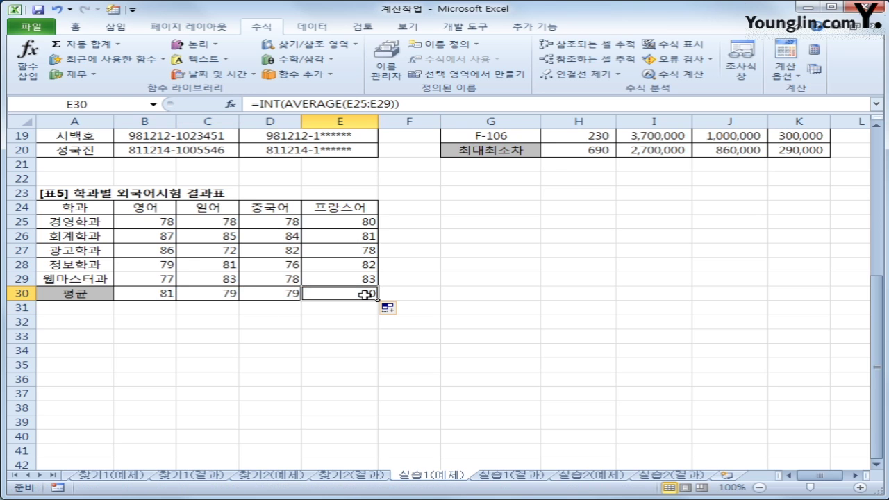
Compare the completed tables on the 실습1(예제) sheet with those on the 실습1(결과) sheet.
scroll(365, 295, "up", 6)
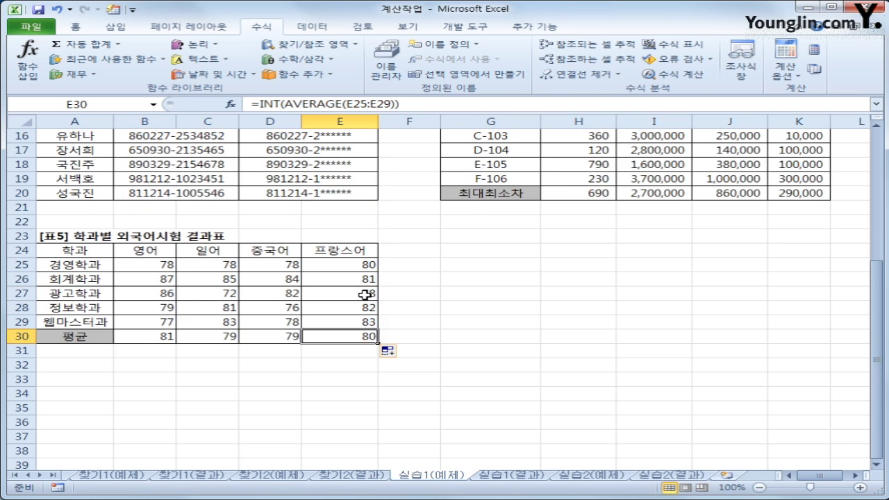
left_click(507, 479)
left_click(444, 479)
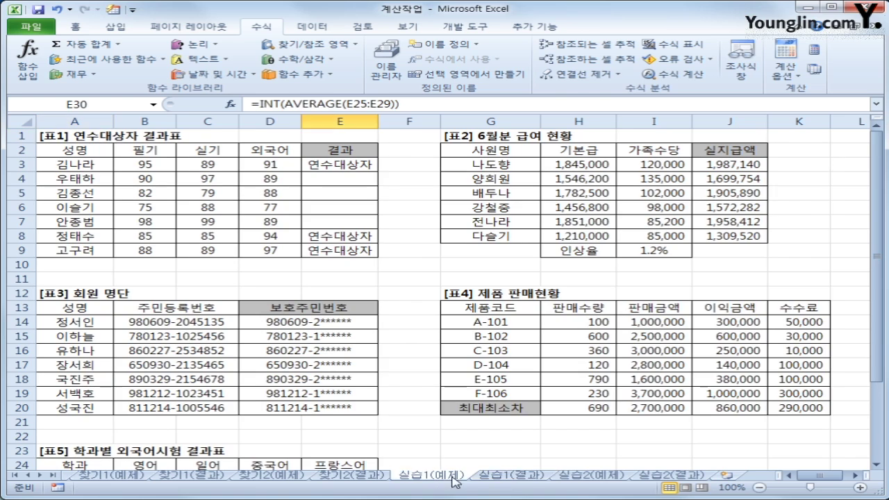
left_click(500, 479)
left_click(445, 479)
left_click(497, 480)
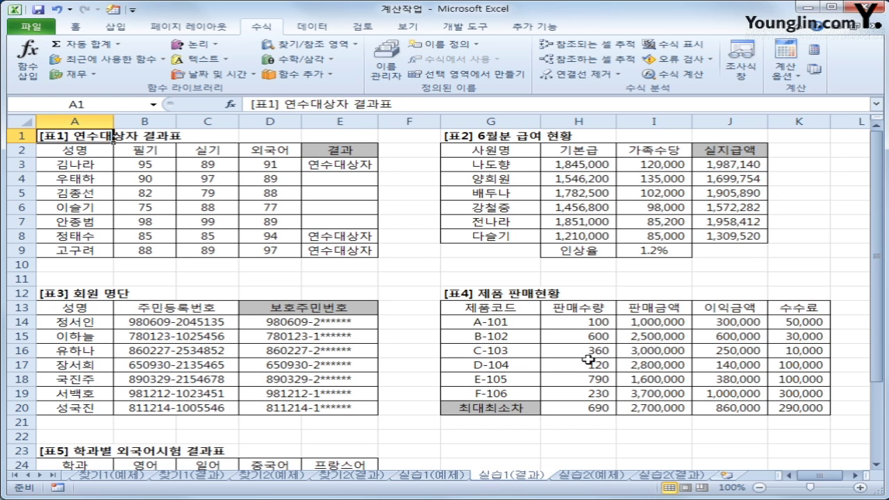
On the 실습2(예제) sheet, start a DSTDEV function from the 데이터베이스 category in D13, the 표준편차(남) cell.
left_click(580, 478)
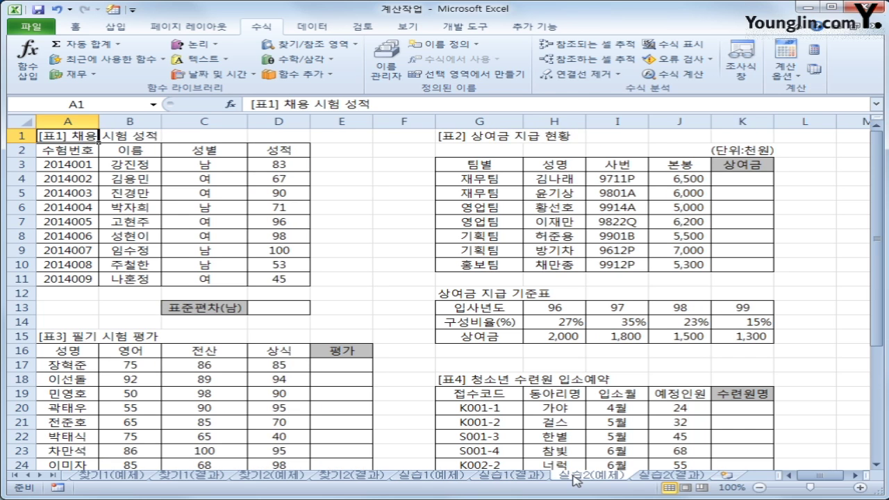
left_click(272, 308)
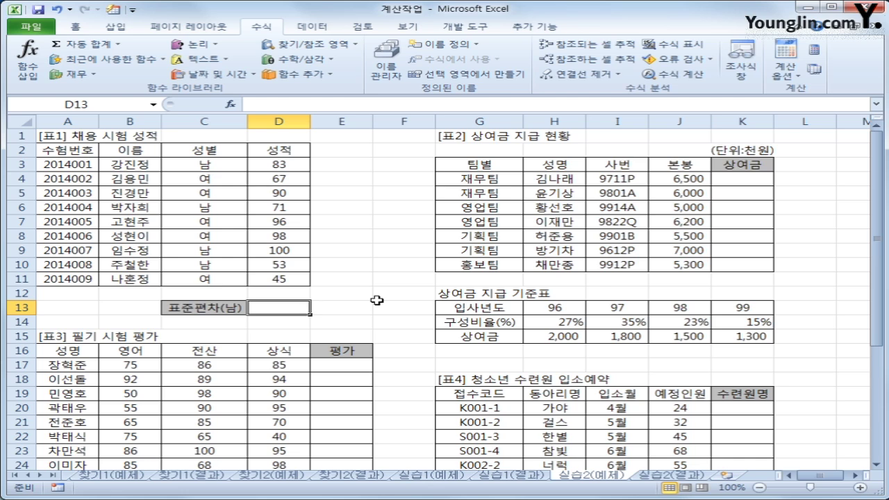
type("=")
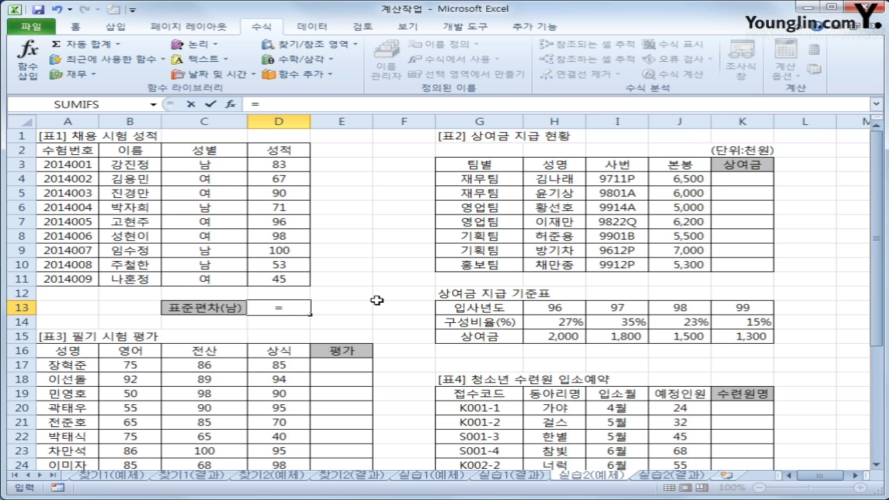
key("Escape")
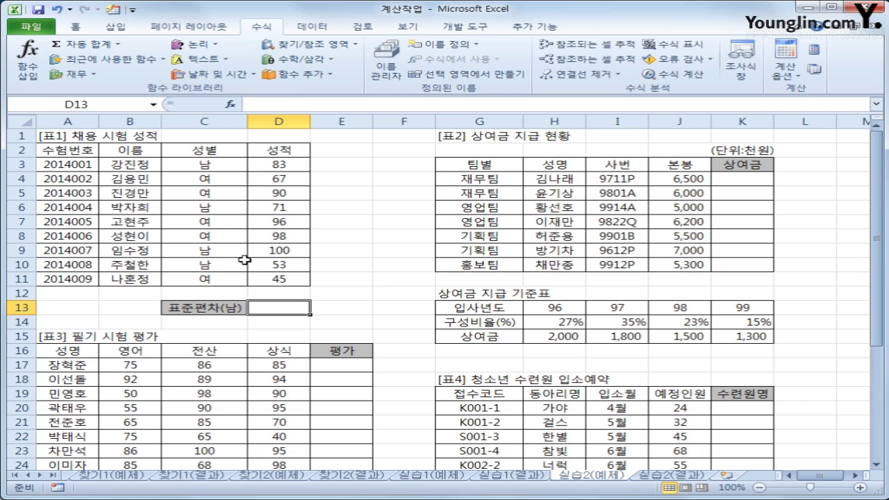
left_click(229, 103)
left_click(490, 273)
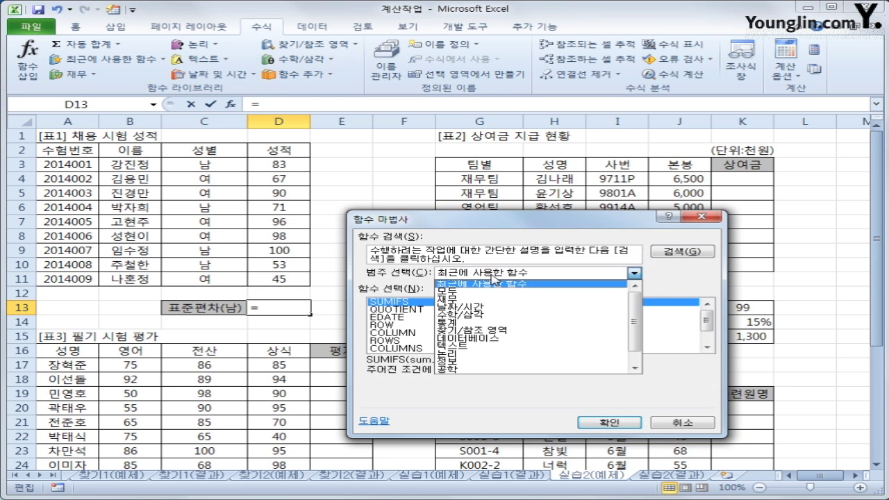
left_click(486, 338)
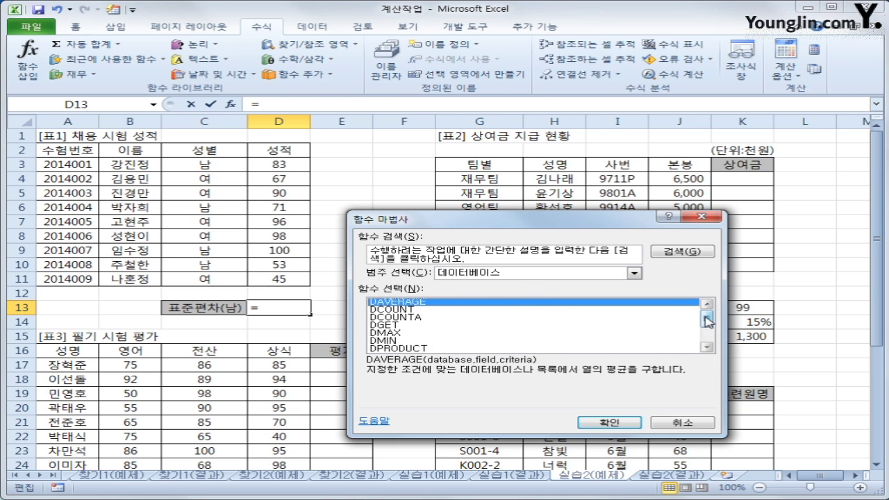
left_click_drag(707, 321, 707, 335)
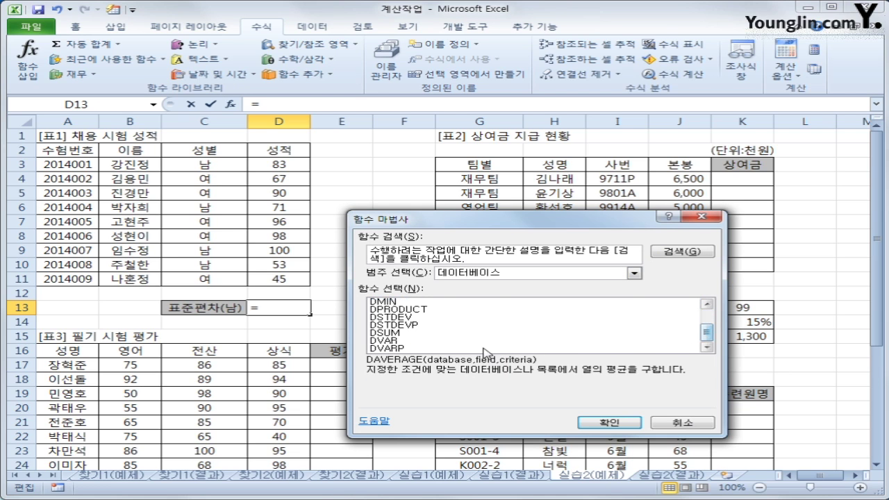
left_click(430, 321)
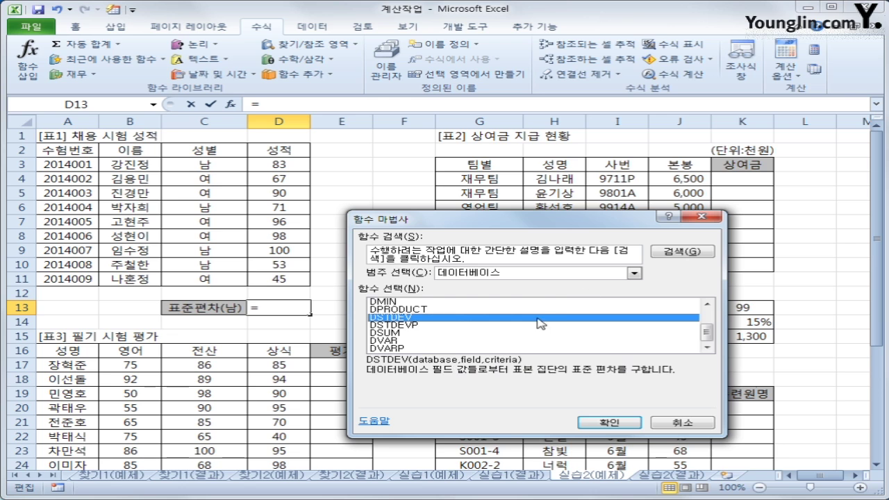
left_click(624, 422)
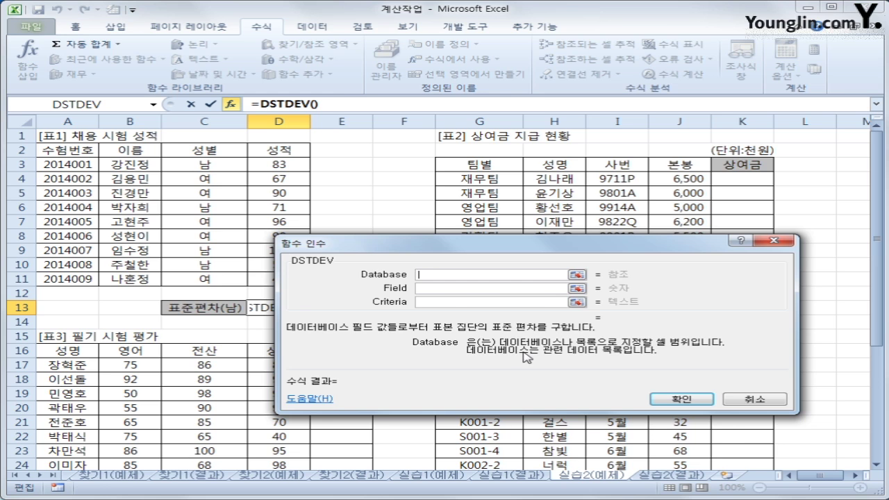
Set the DSTDEV arguments to Database A2:D11, Field D2 and Criteria C2:C3, and enter the function in D13.
left_click_drag(50, 152, 279, 284)
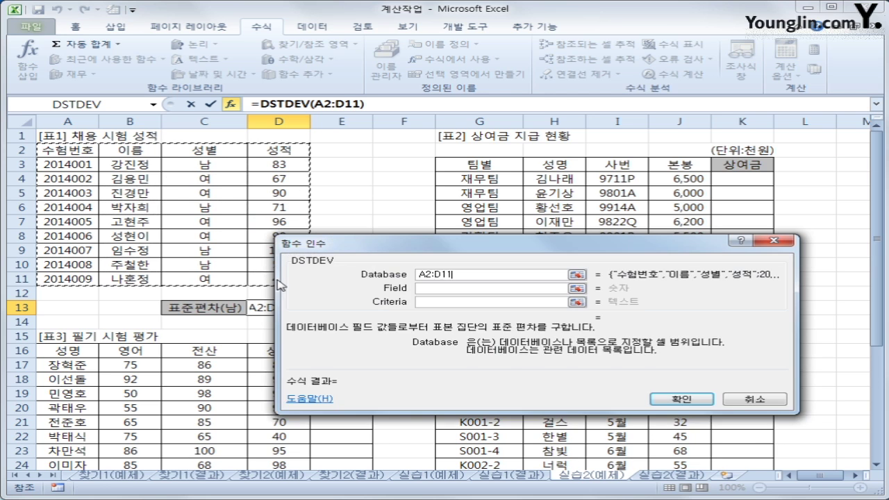
left_click(429, 288)
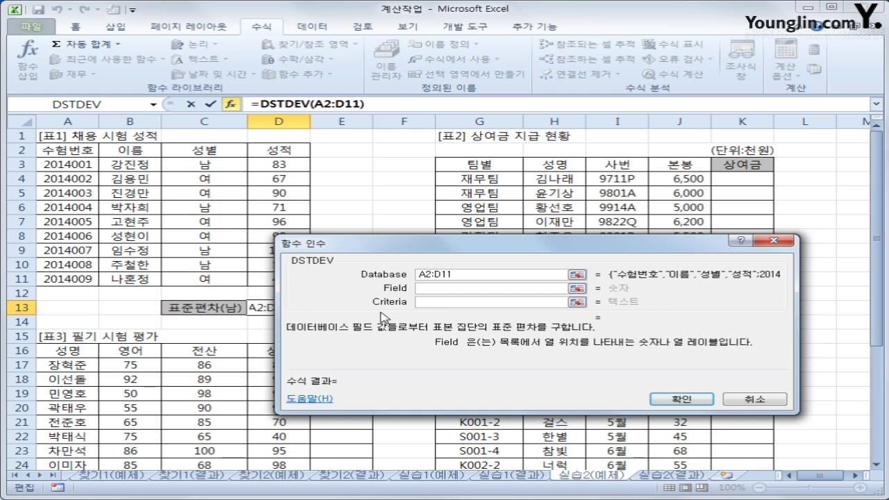
left_click(289, 151)
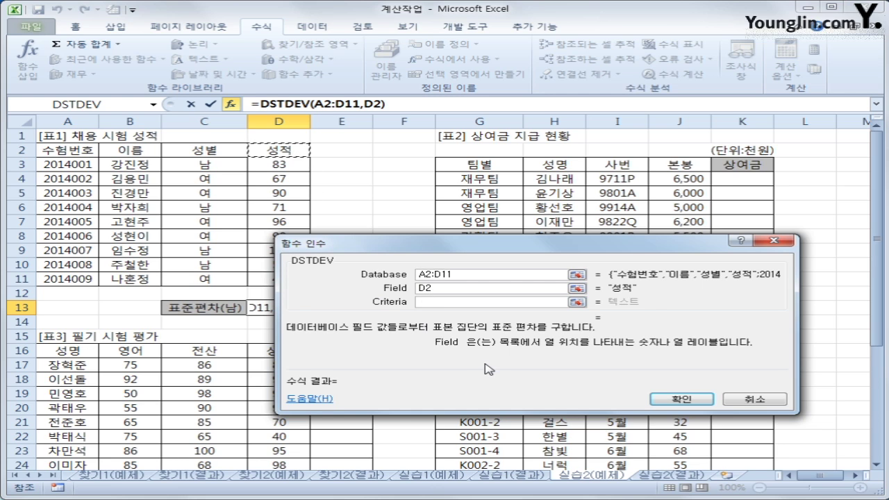
left_click(441, 303)
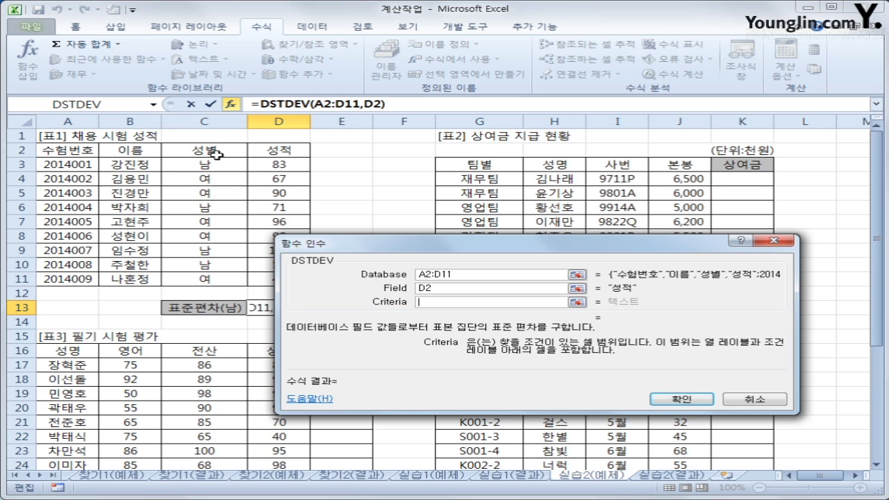
left_click_drag(216, 155, 201, 182)
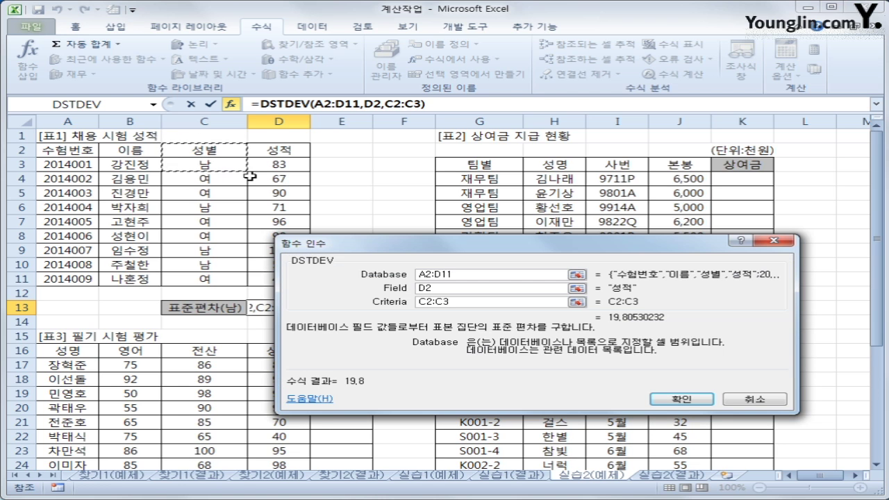
left_click(682, 400)
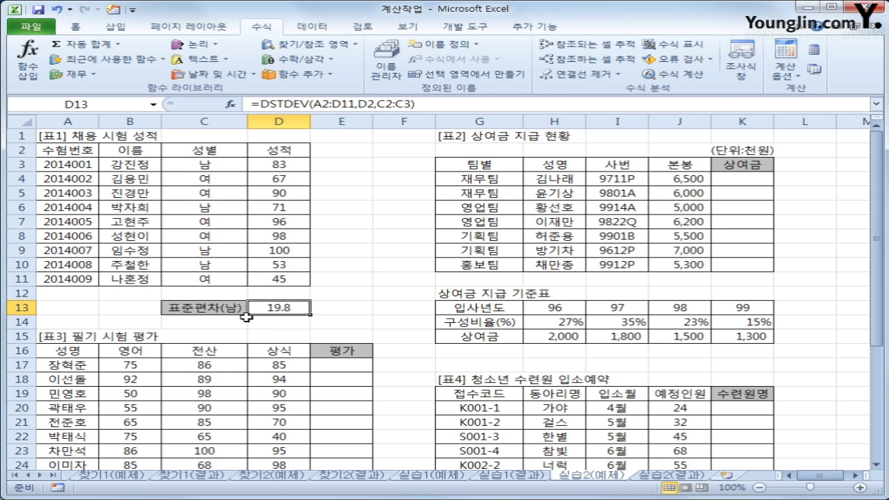
Wrap the D13 formula in ROUNDUP with one decimal place: =ROUNDUP(DSTDEV(A2:D11,D2,C2:C3),1).
left_click(261, 102)
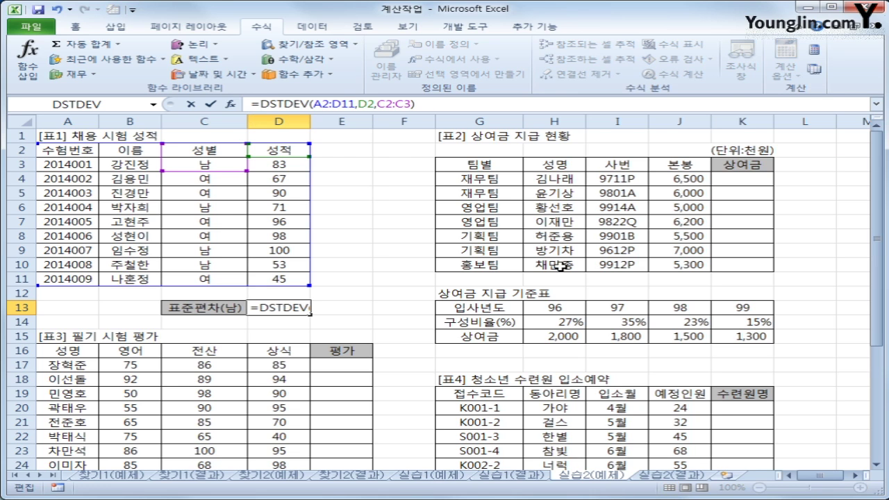
type("round")
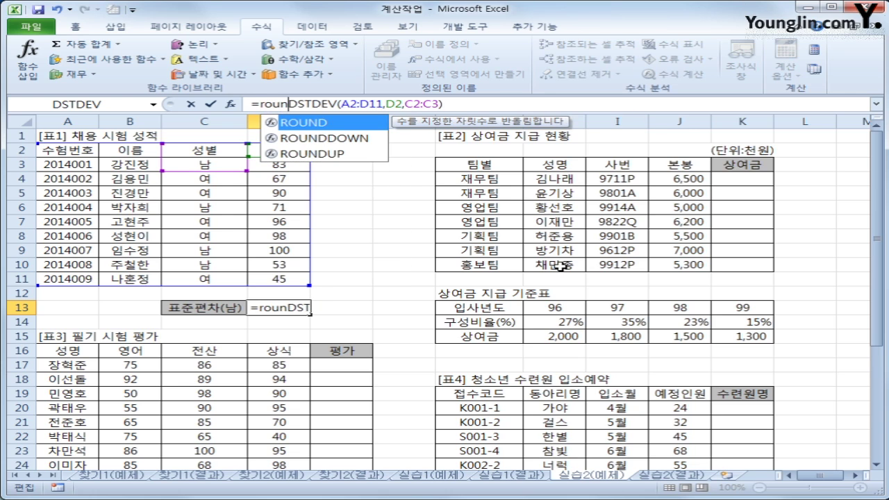
key("Down")
key("Down")
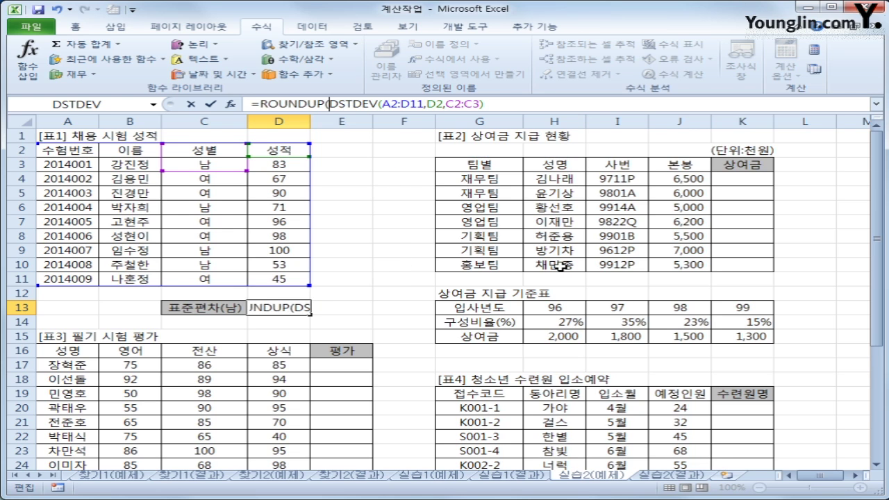
key("Tab")
key("End")
type(",1)")
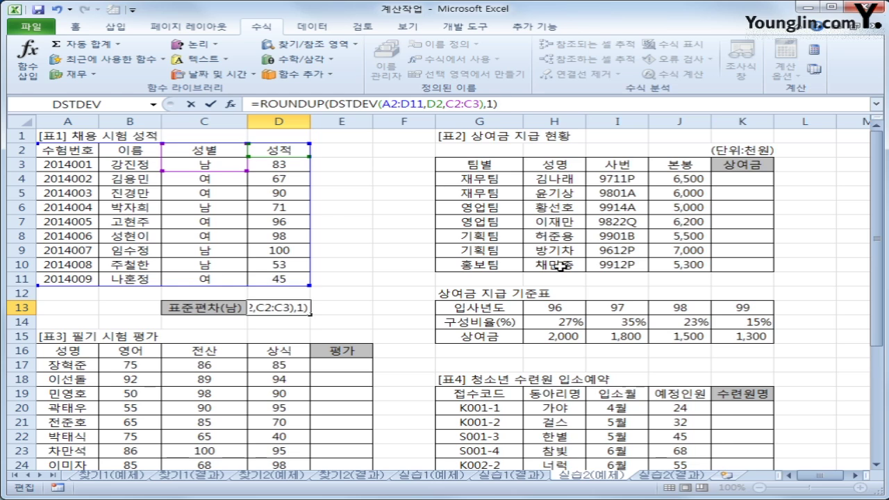
key("Return")
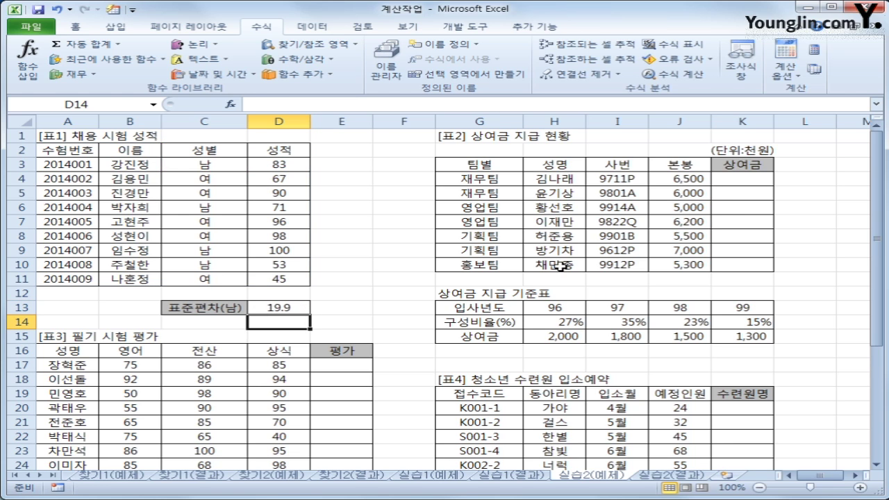
Examine the 사번 values in I4:I10 and the 기준표 rows H13:K13 and H15:K15, then select 상여금 cell K4.
left_click(747, 179)
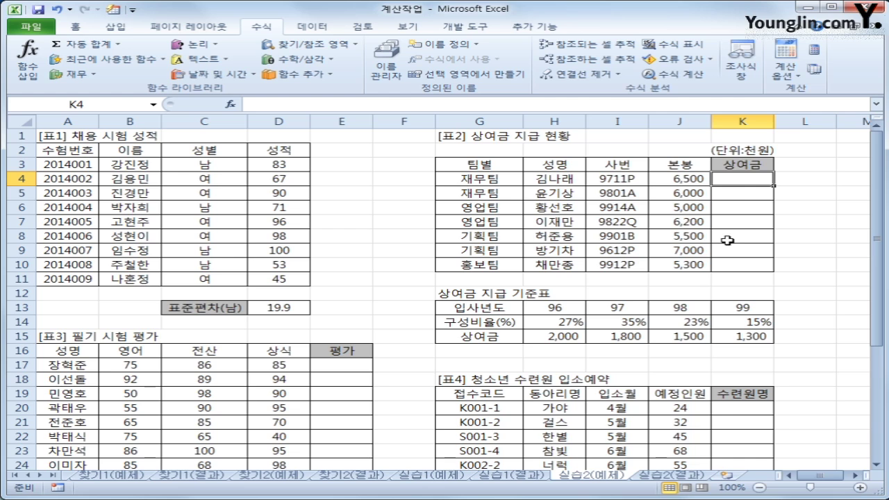
left_click(623, 182)
left_click_drag(622, 182, 621, 261)
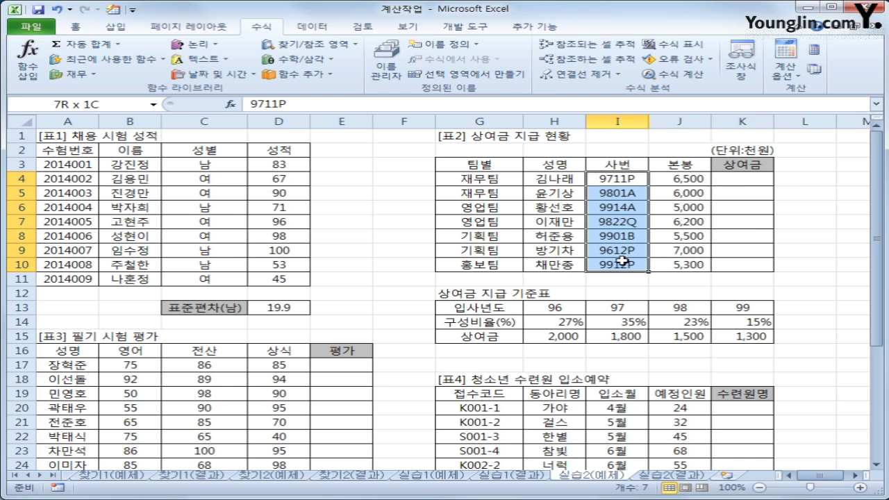
left_click_drag(543, 302, 745, 302)
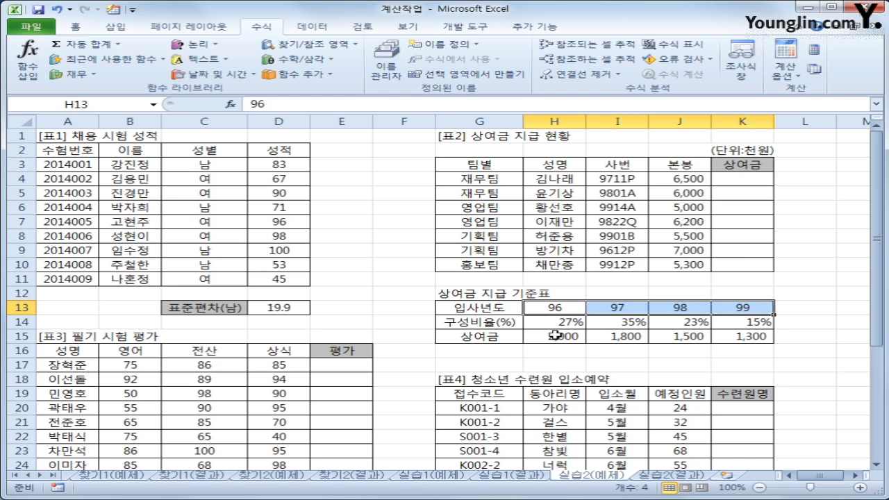
left_click_drag(555, 335, 754, 337)
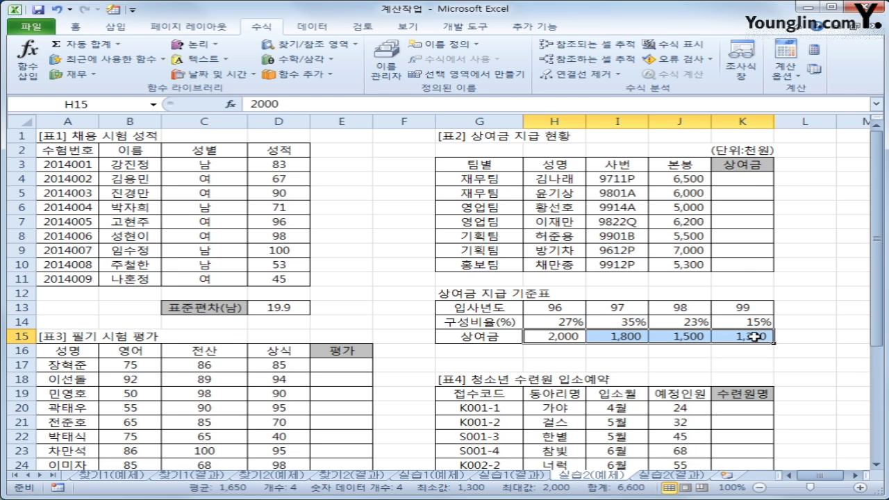
left_click(750, 179)
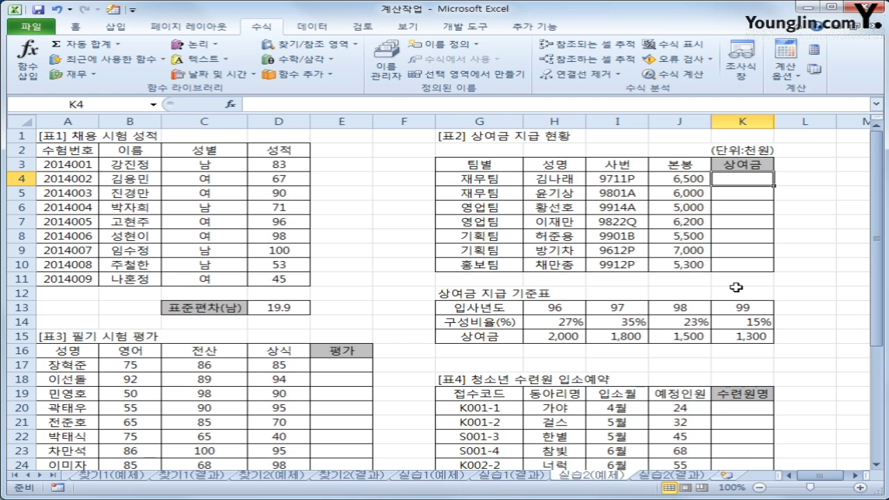
Start an HLOOKUP formula in K4 with LEFT(I4,2), the first two characters of the 사번, as the lookup value.
type("=")
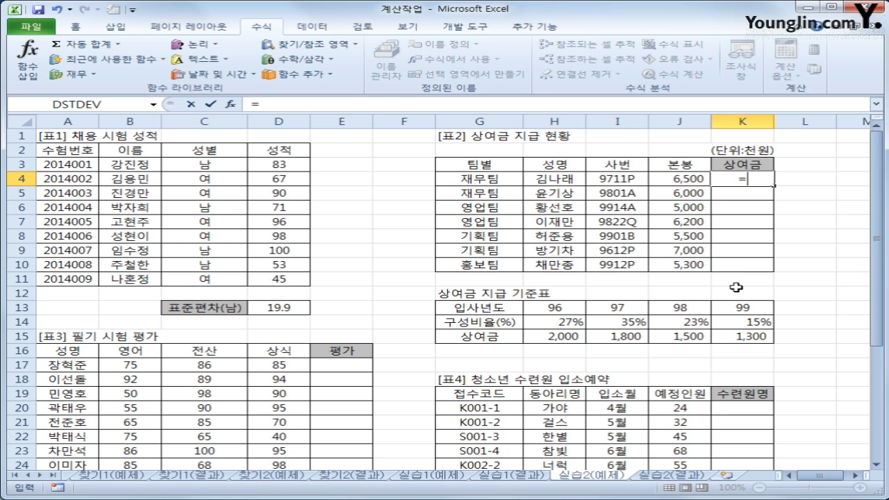
type("hl")
key("Tab")
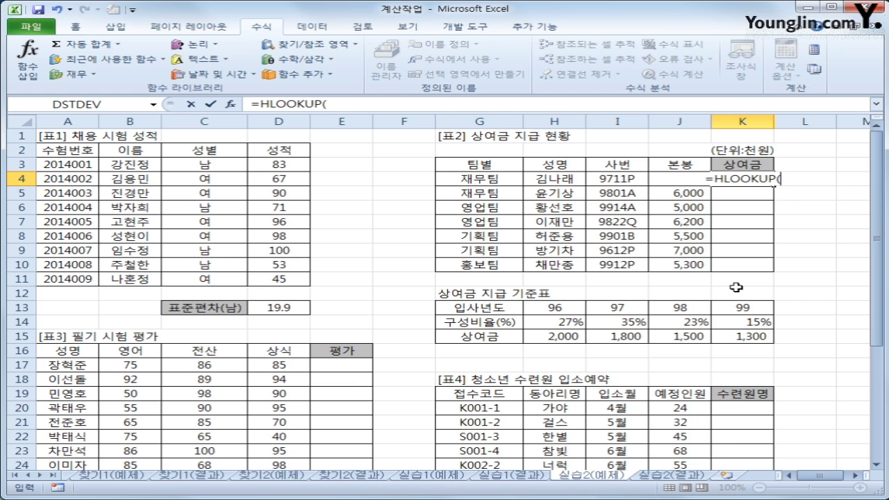
type("lef")
key("Tab")
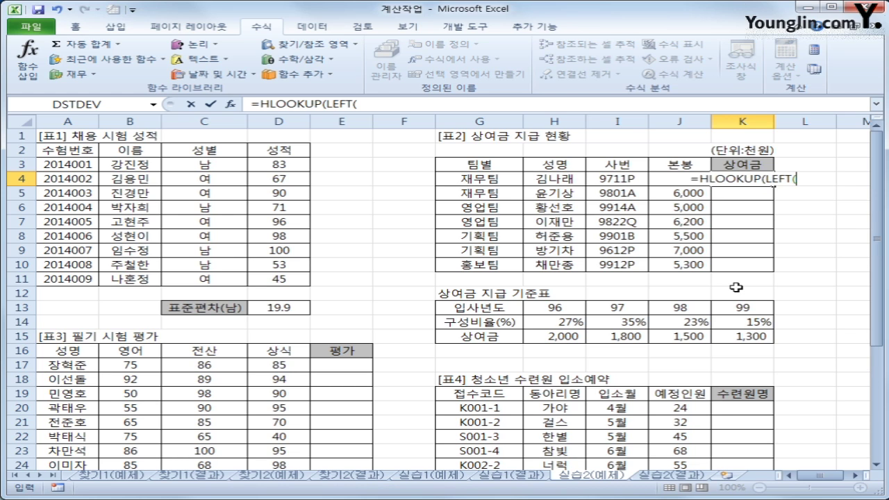
key("Left")
key("Left")
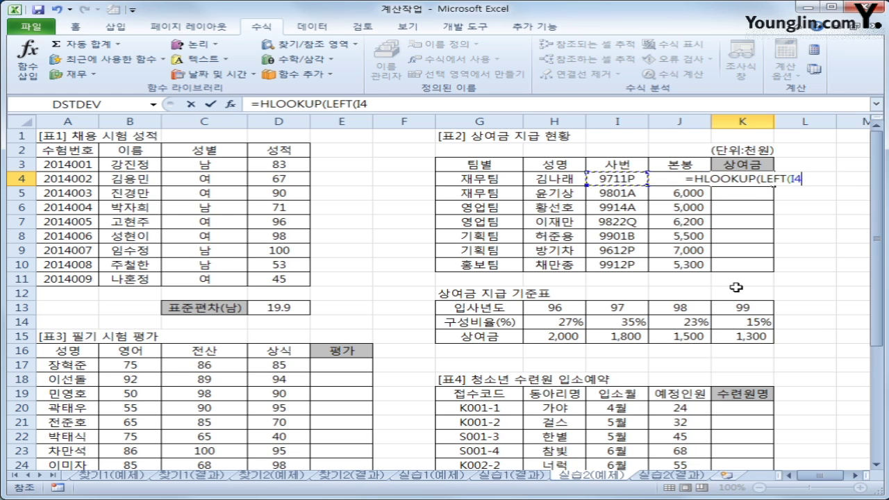
type(",2)")
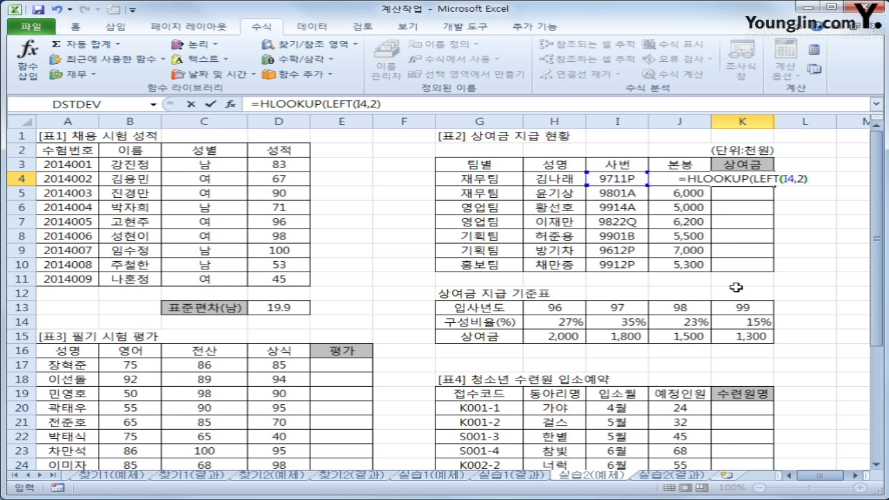
Complete and enter the K4 formula with table range $H$13:$K$15, row index 3 and match type 0: =HLOOKUP(LEFT(I4,2),$H$13:$K$15,3,0).
type(",")
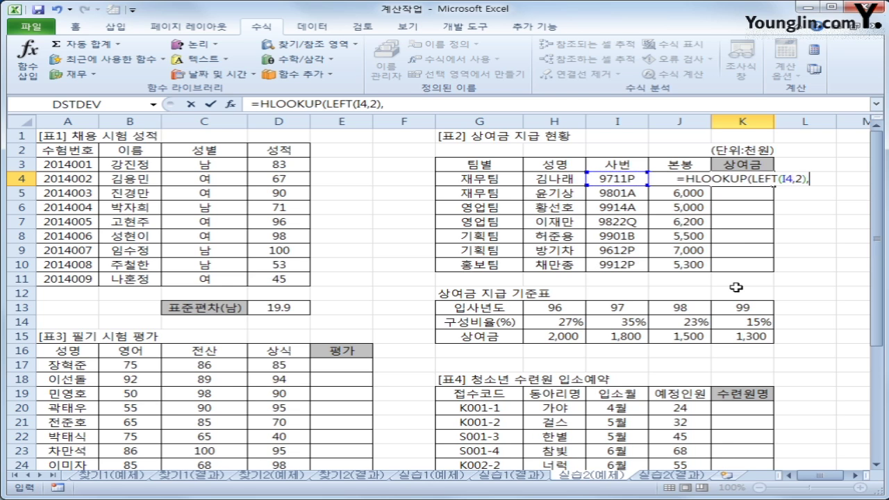
left_click_drag(566, 309, 726, 336)
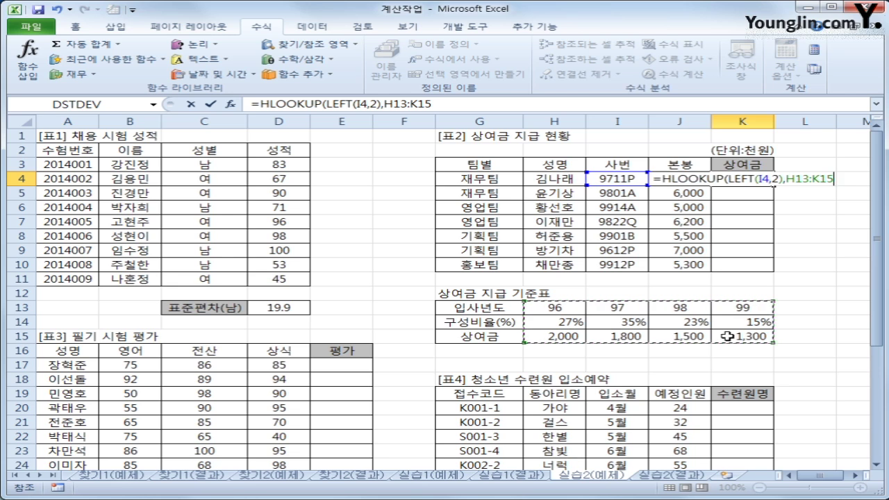
type(",")
key("F4")
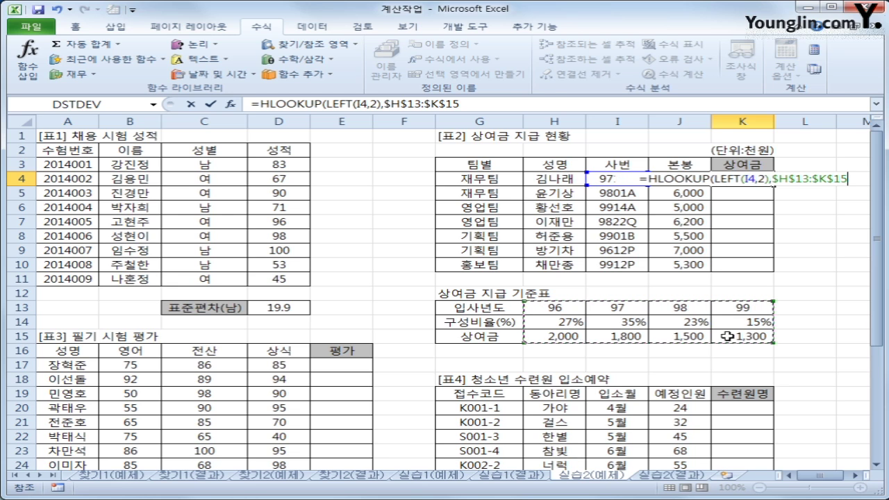
type(",")
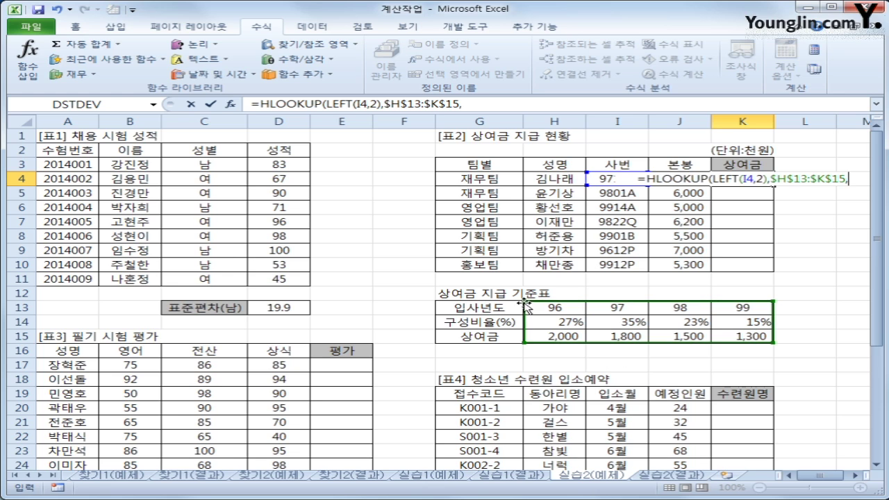
type("3")
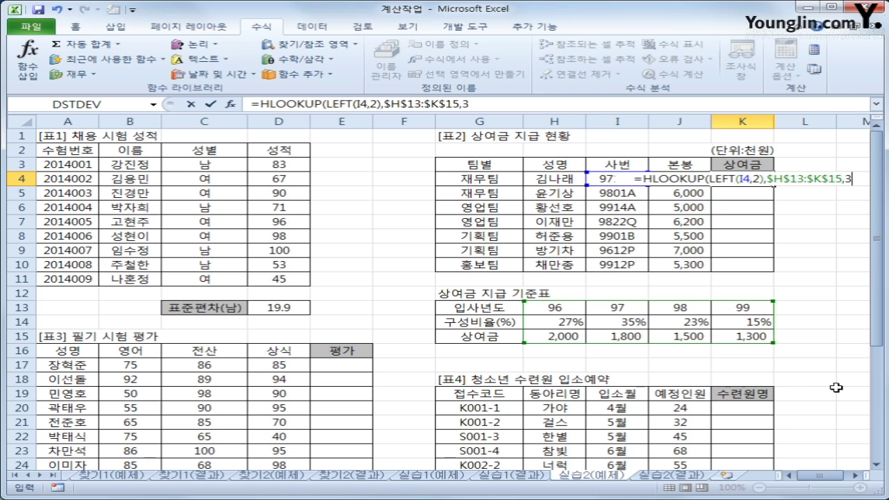
type(",")
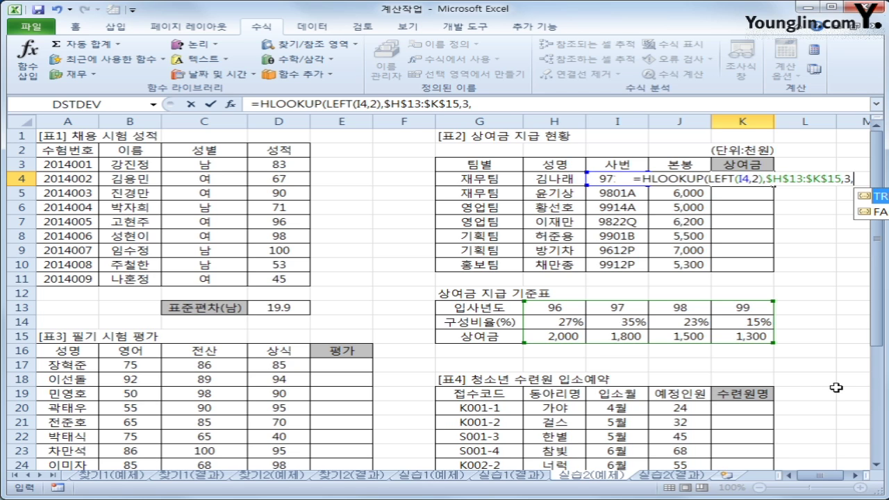
type("0")
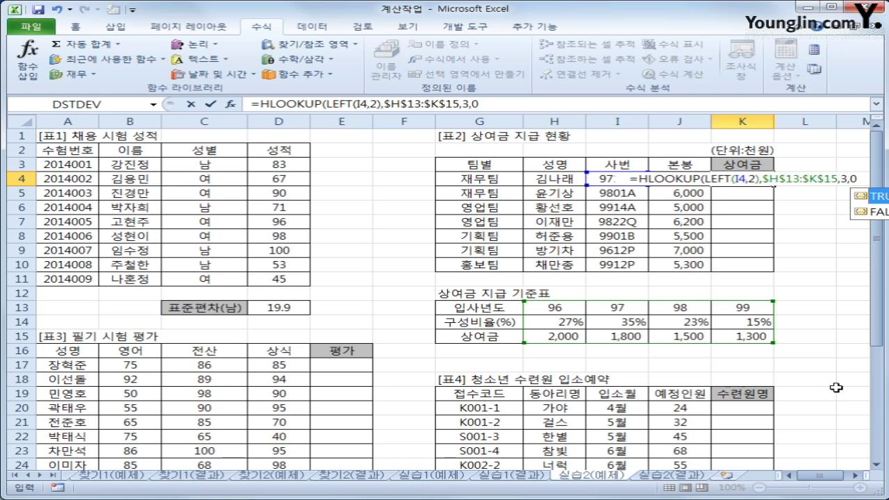
type(")")
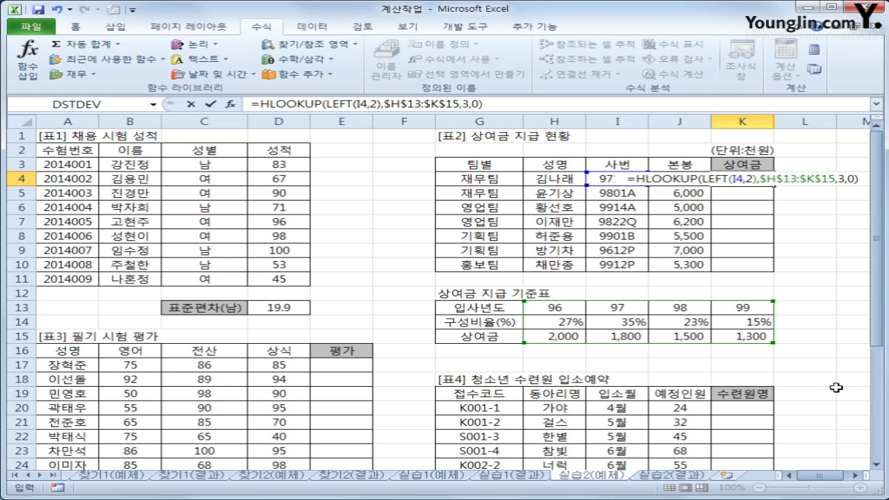
key("Return")
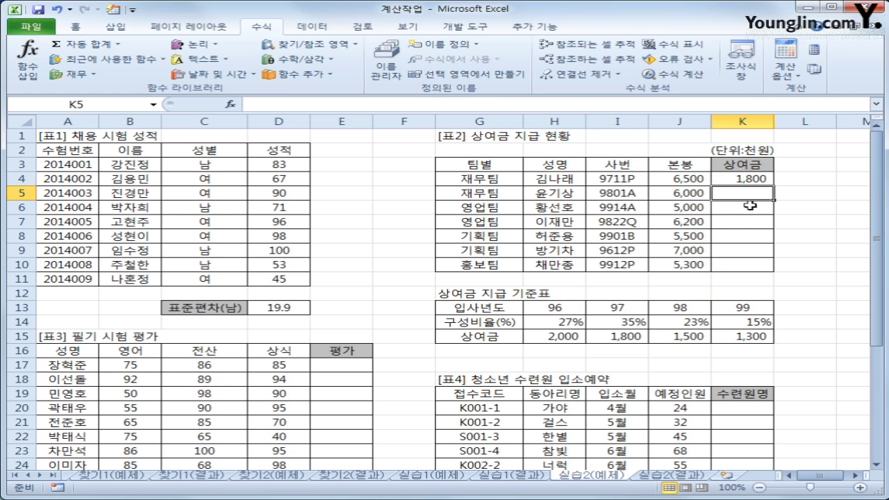
Fill the K4 상여금 formula down through K10 and select the 기준표 range H13:K15 to review it.
left_click(750, 180)
left_click_drag(771, 184, 771, 273)
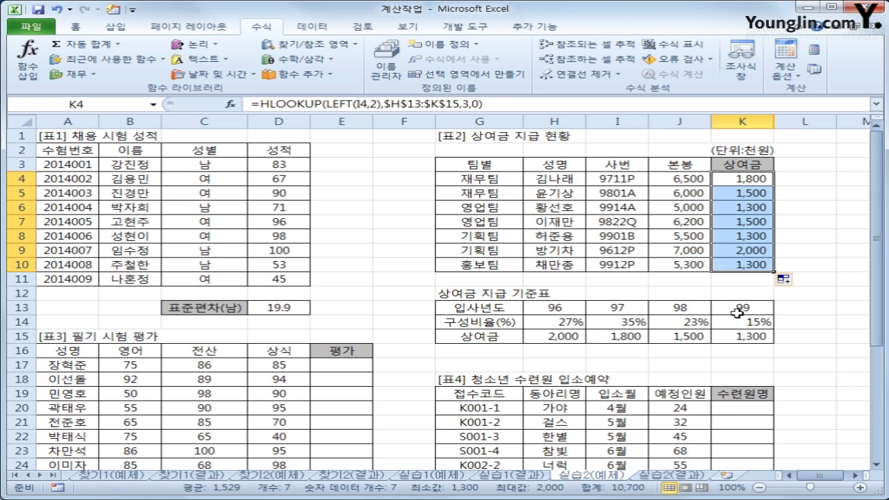
left_click(568, 309)
left_click_drag(568, 309, 742, 337)
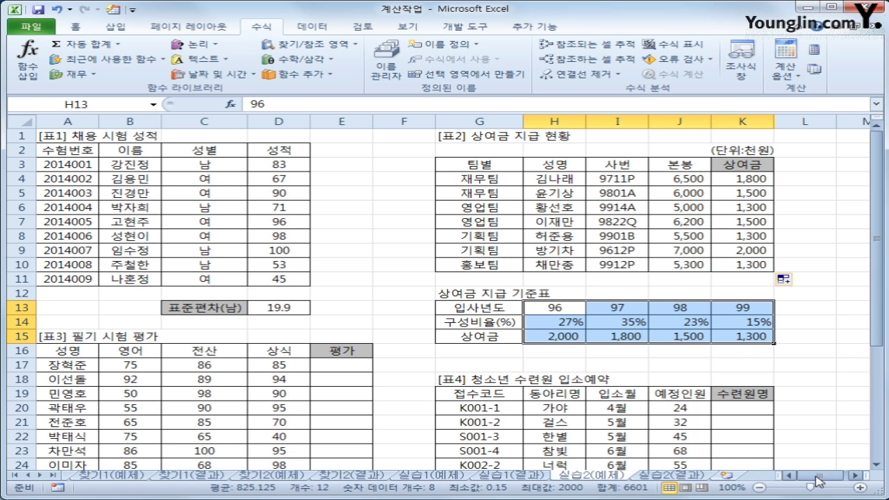
Start an IF formula in E17, the first 평가 cell of [표3], with SUM(B17:D17) as the value to test.
scroll(452, 381, "down", 5)
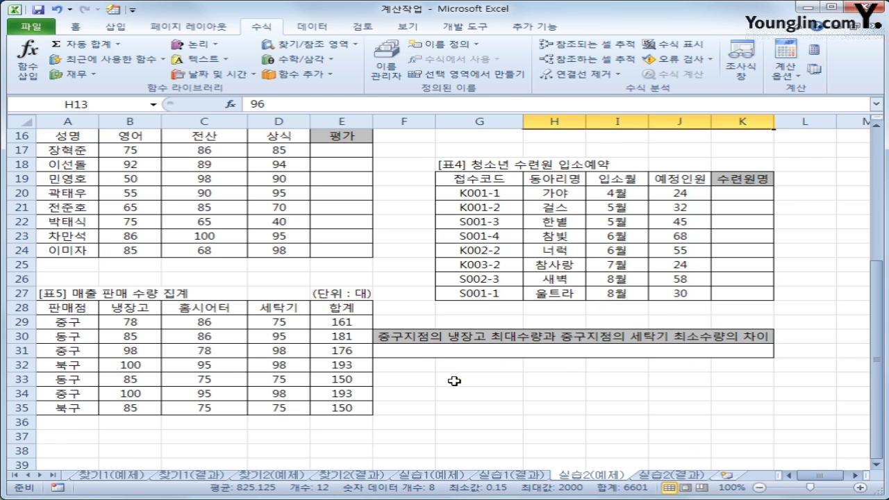
scroll(422, 338, "up", 2)
left_click(344, 238)
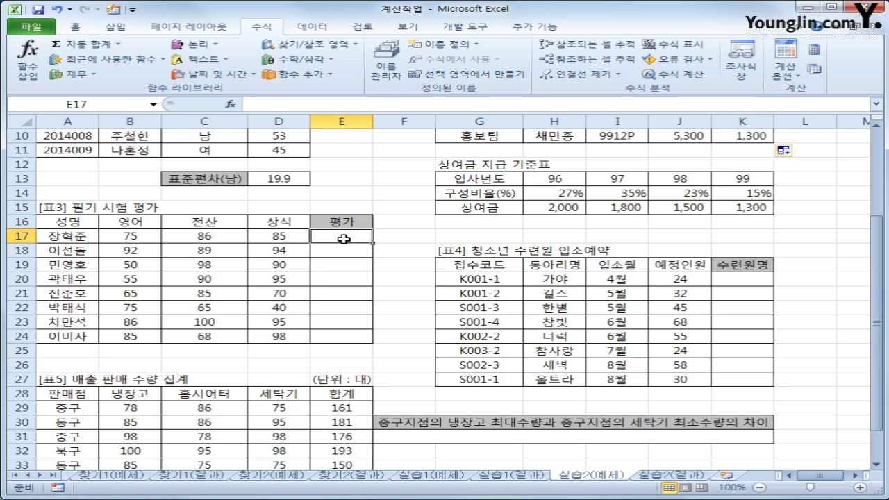
type("=")
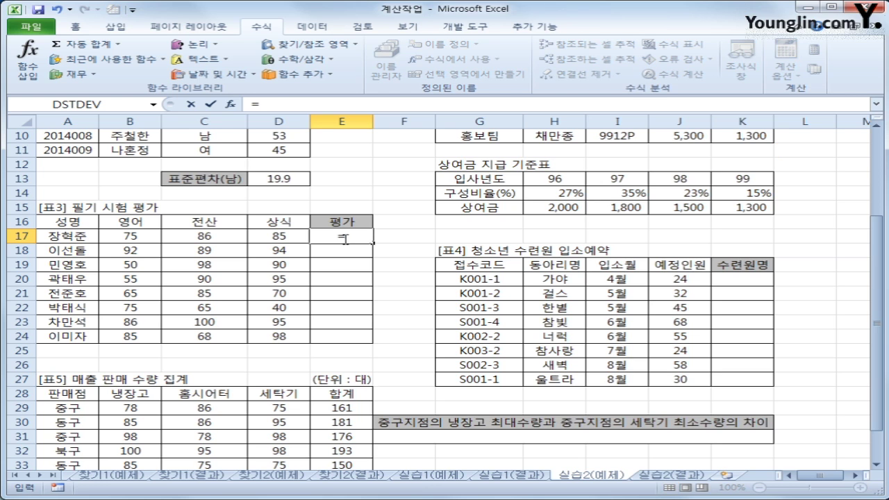
type("if(")
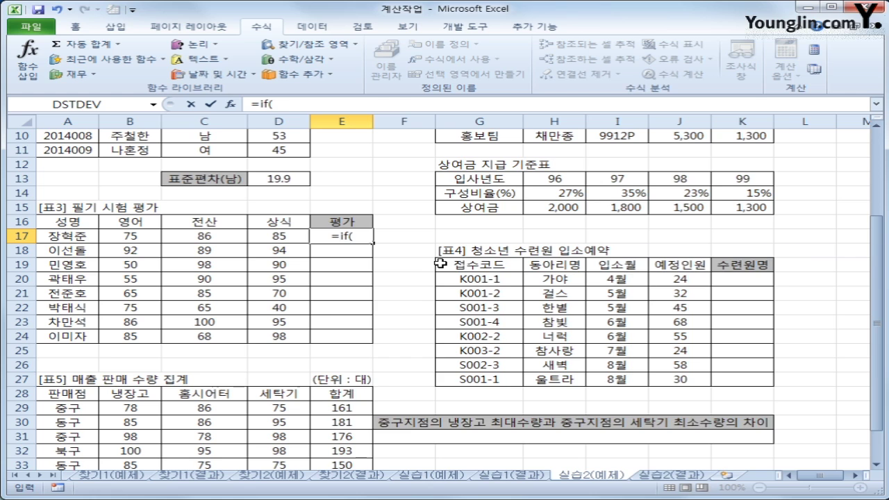
type("sum(")
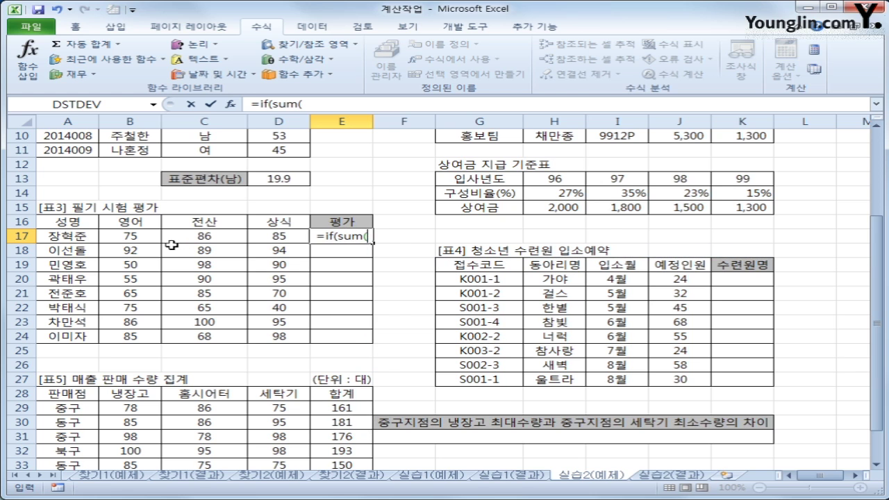
left_click_drag(139, 237, 267, 237)
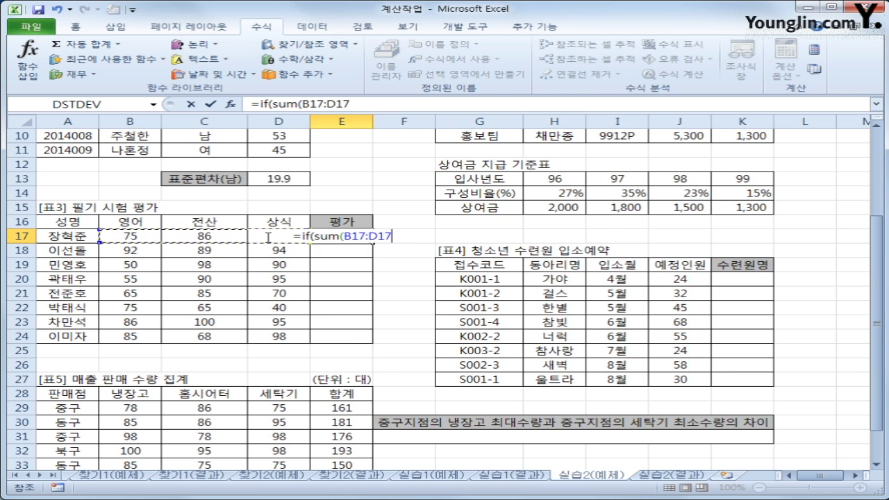
type(")")
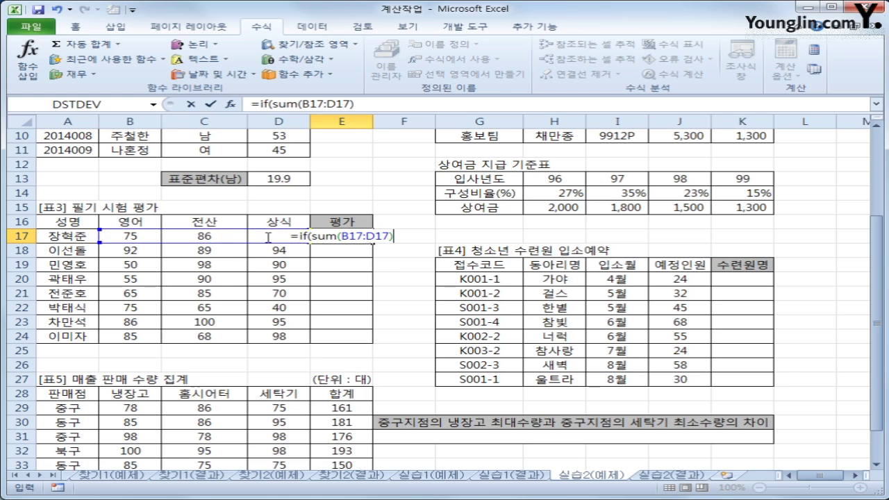
Complete the E17 formula as =IF(SUM(B17:D17)>=270,"우수상","") and fill it down through E24.
type(">=270,\"")
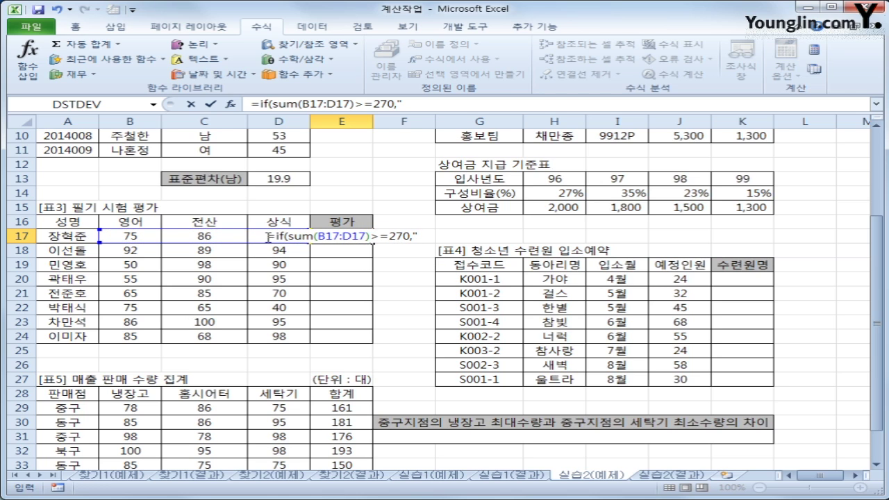
type("우수상\",")
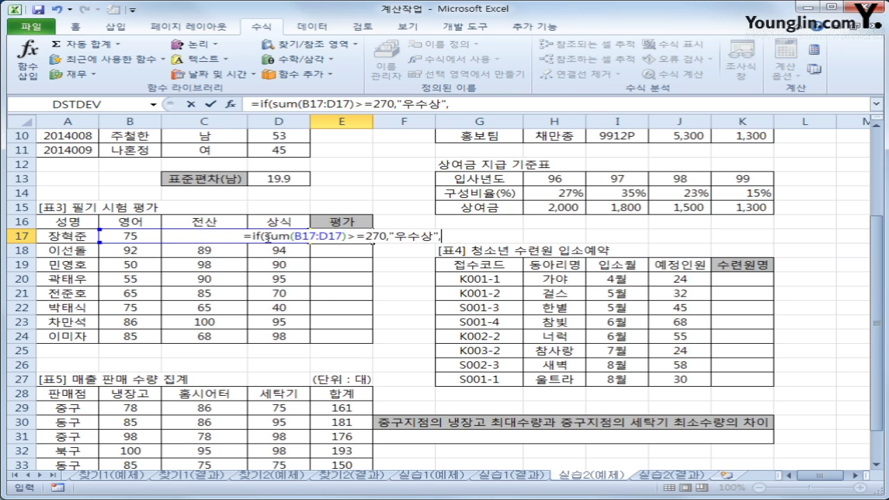
type("\"\"")
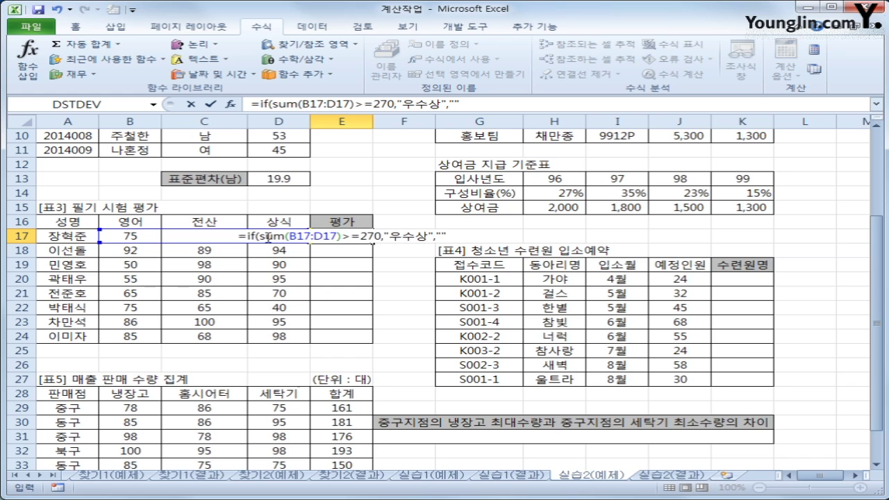
type(")")
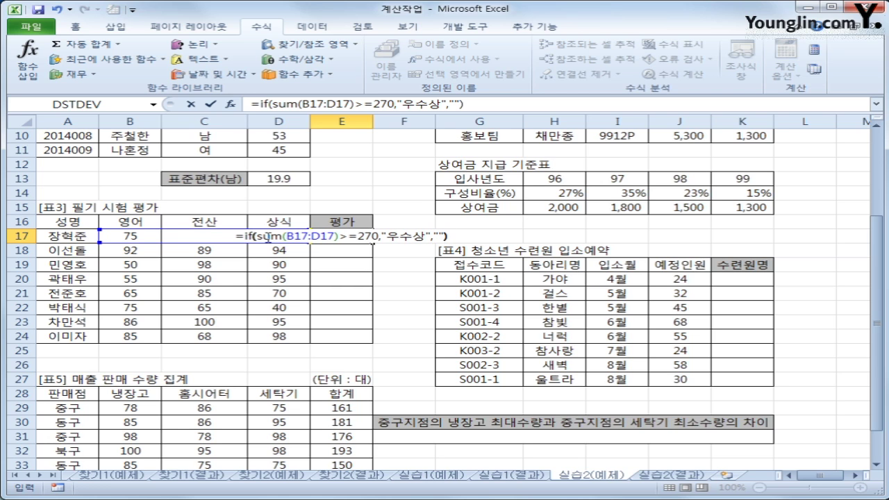
key("Return")
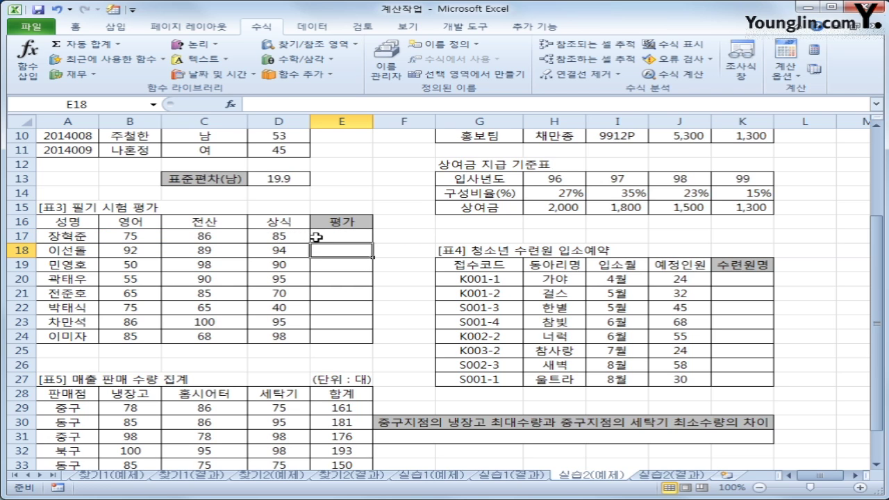
left_click(340, 235)
left_click_drag(373, 242, 355, 338)
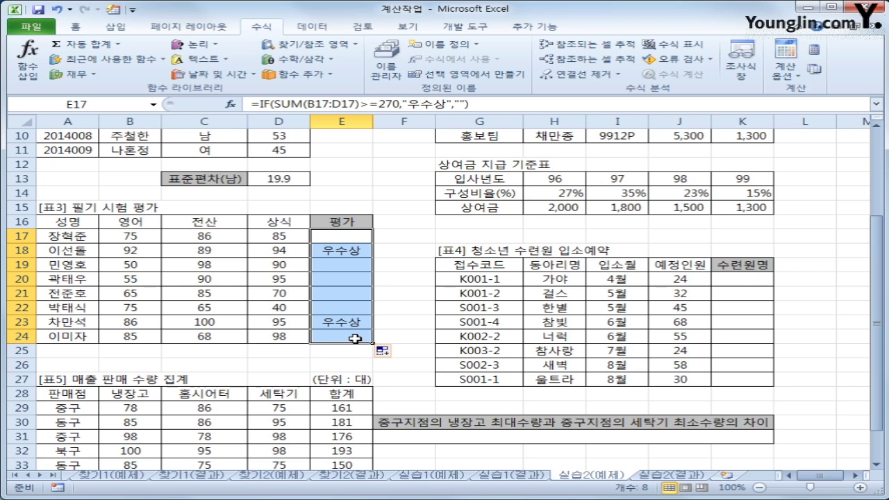
Start a CHOOSE formula in K20, the first 수련원명 cell of [표4].
left_click(739, 280)
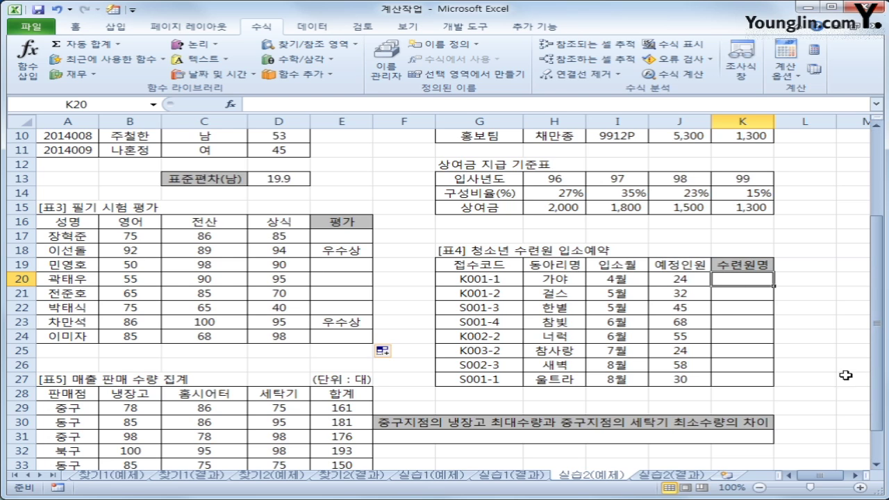
type("=")
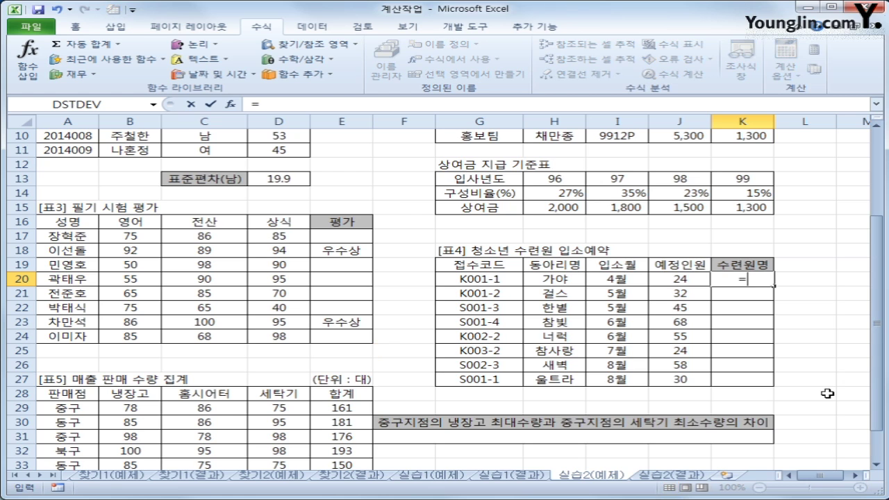
type("초")
key("BackSpace")
key("BackSpace")
type("cho")
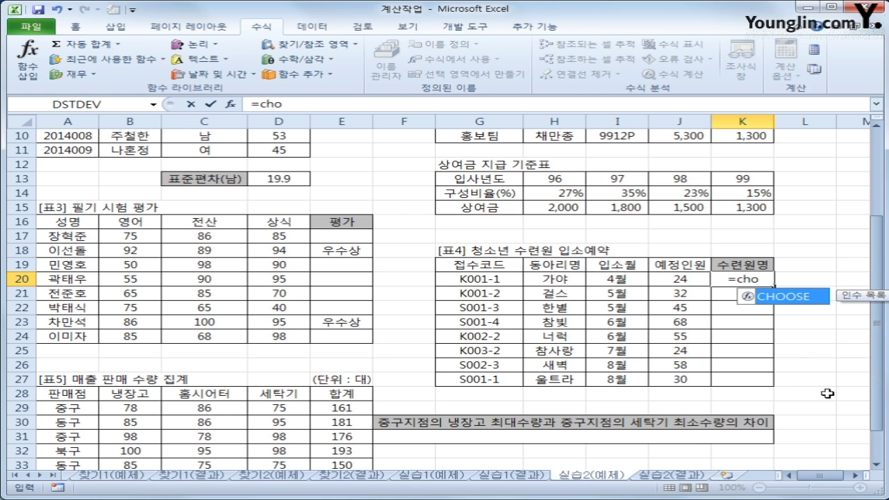
key("Tab")
Give the K20 CHOOSE formula RIGHT(G20,1), the last character of the 접수코드, as its index argument.
type("right(")
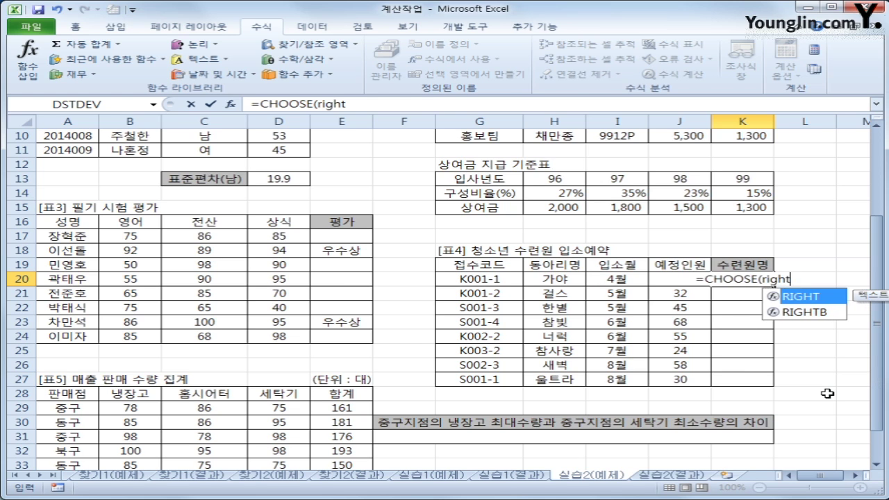
key("Left")
key("Left")
key("Left")
key("Left")
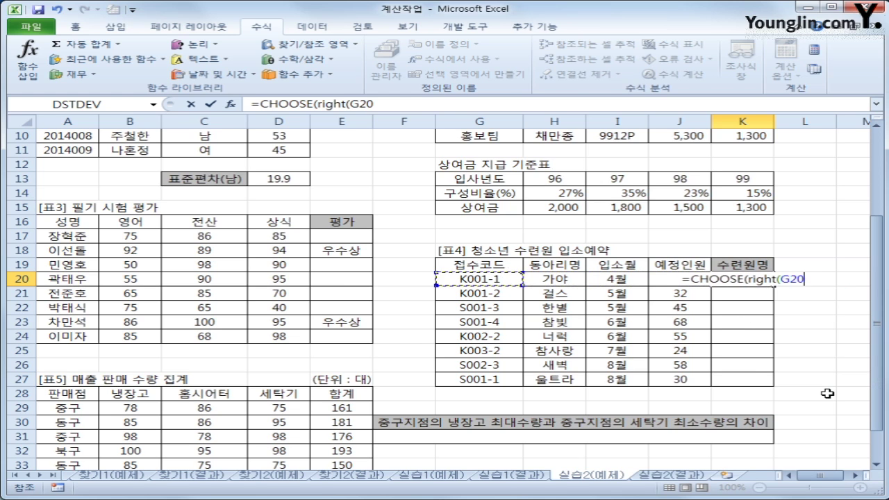
type(",1)")
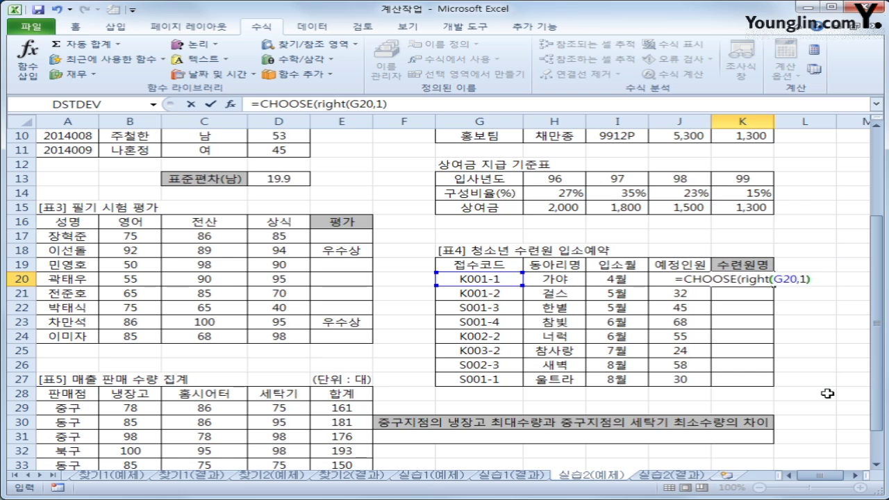
Complete the K20 CHOOSE formula with the choices "청평","대성리","대천","파주" and fill it down through K27.
type(",\"")
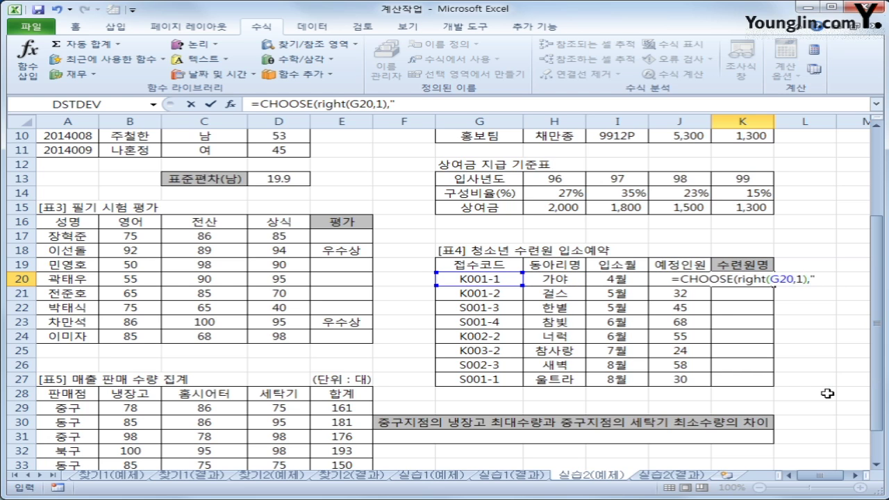
type("처청평\",\"")
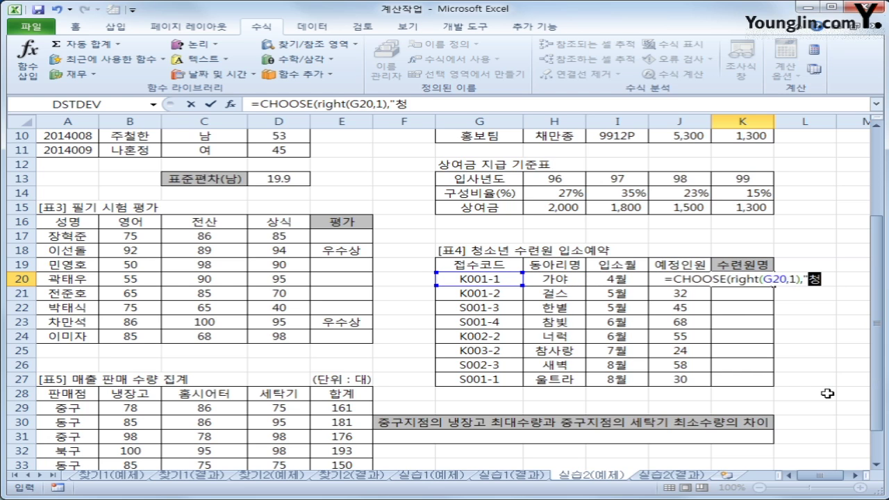
type("대")
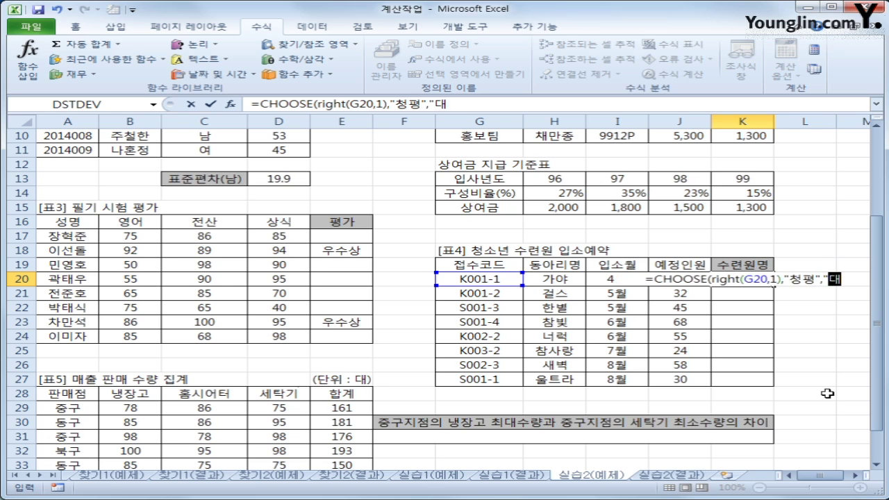
type("성리\",\"")
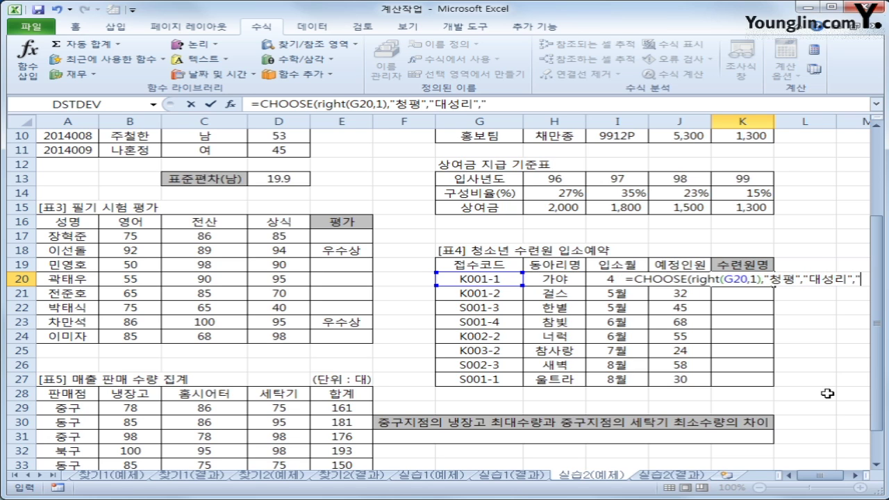
type("대천\"")
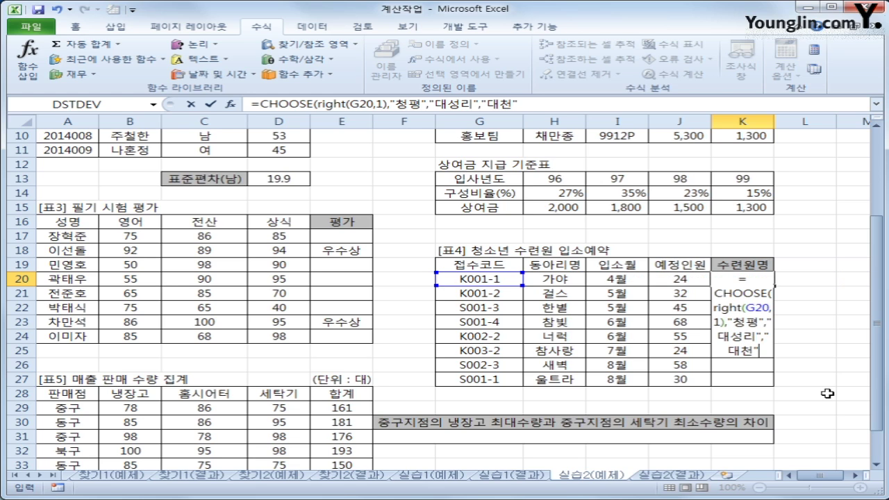
type(",\"파주\"")
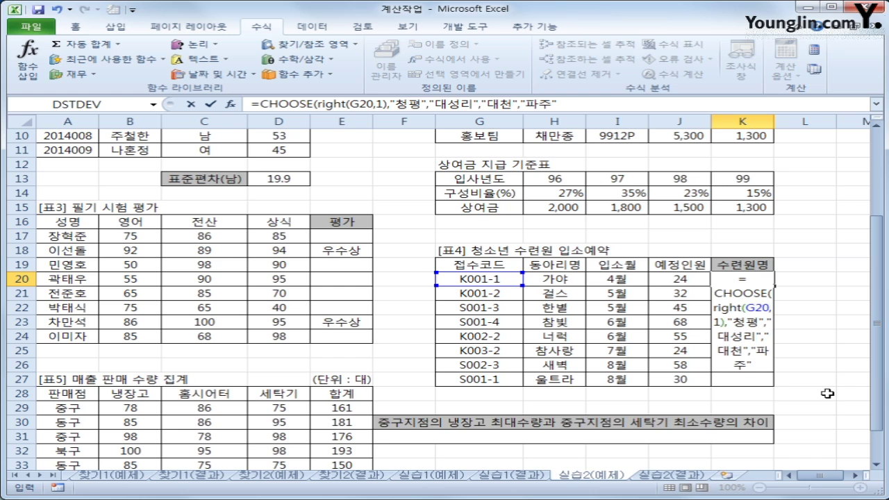
type(")")
key("Return")
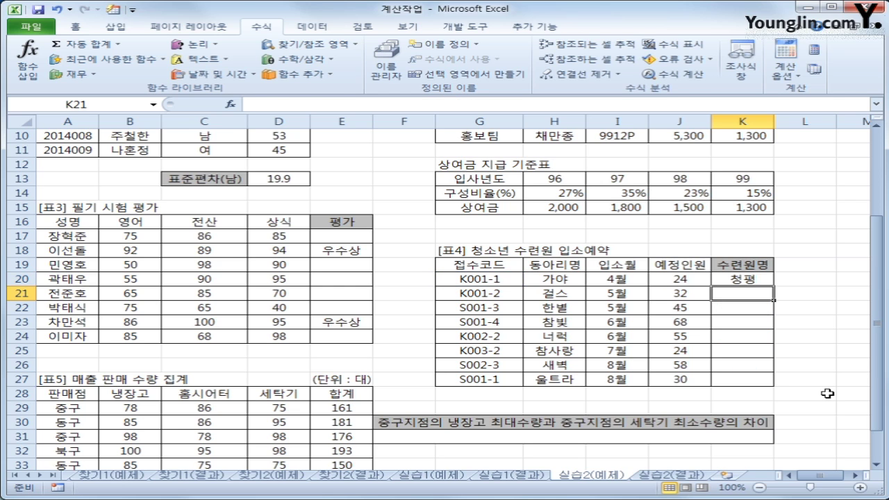
left_click(749, 274)
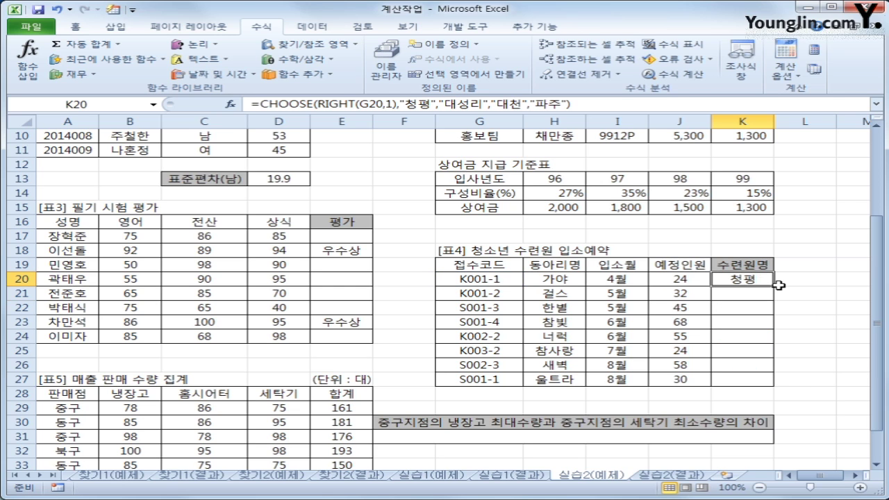
left_click_drag(773, 286, 751, 380)
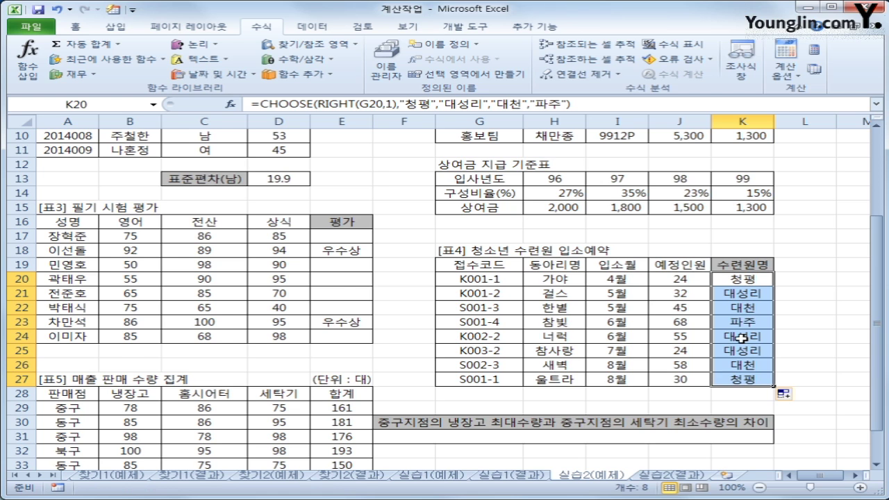
Start a DMAX formula in F31, the result cell beside [표5] for the 중구 냉장고 and 세탁기 difference.
scroll(671, 318, "down", 3)
left_click(93, 278)
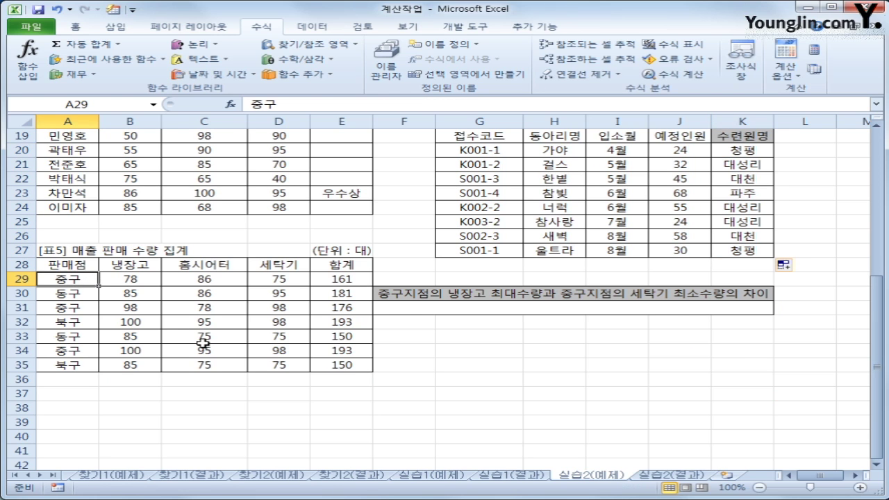
left_click(142, 266)
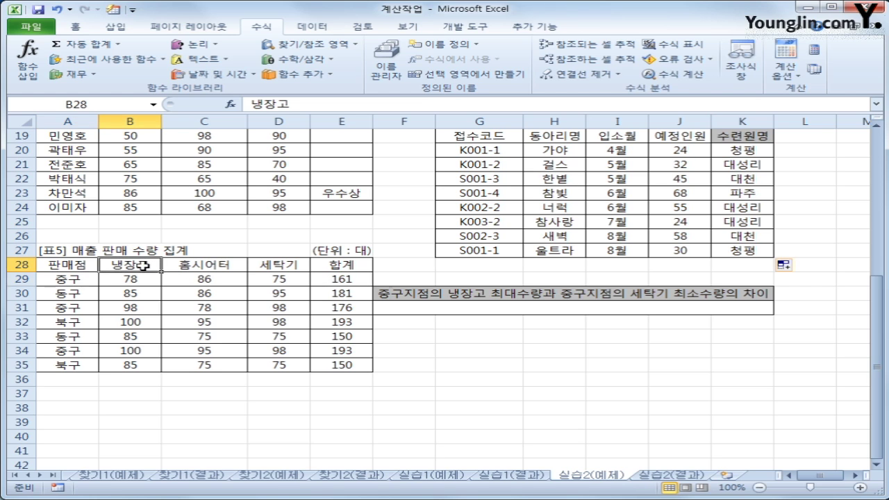
left_click_drag(142, 265, 142, 281)
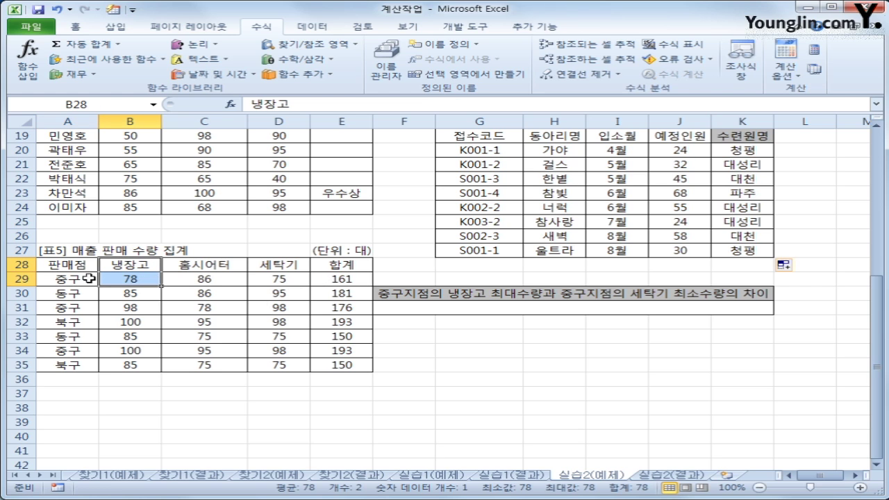
left_click_drag(282, 269, 282, 280)
left_click(282, 280)
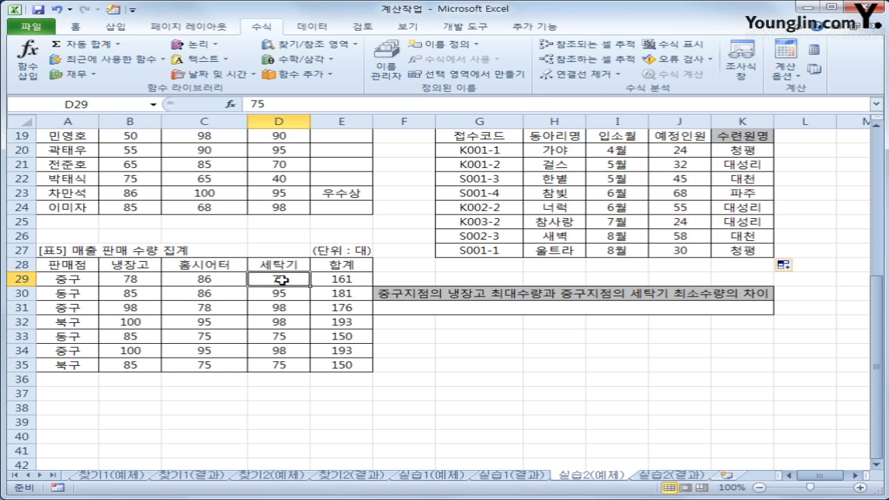
left_click(453, 310)
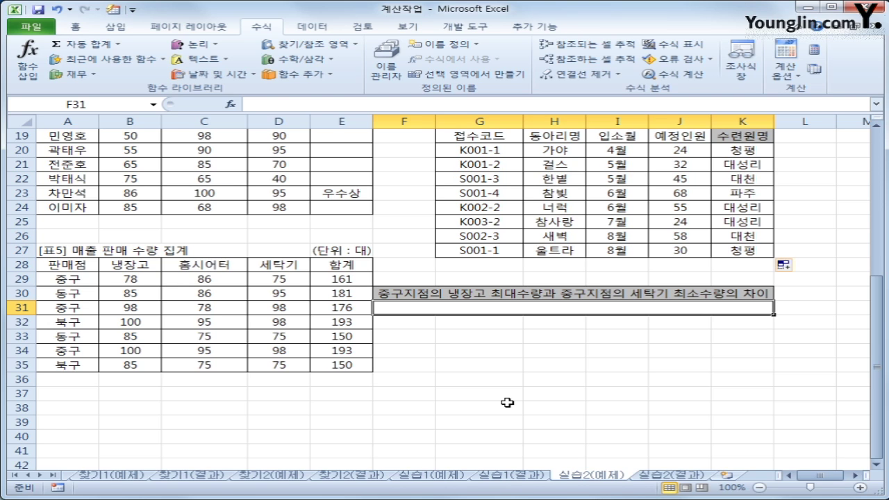
type("=")
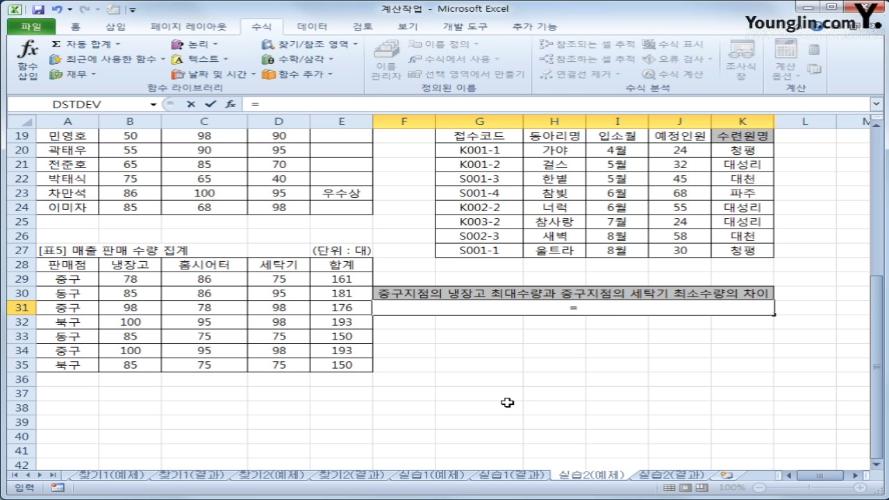
type("ㅇ")
key("BackSpace")
type("dm")
key("Tab")
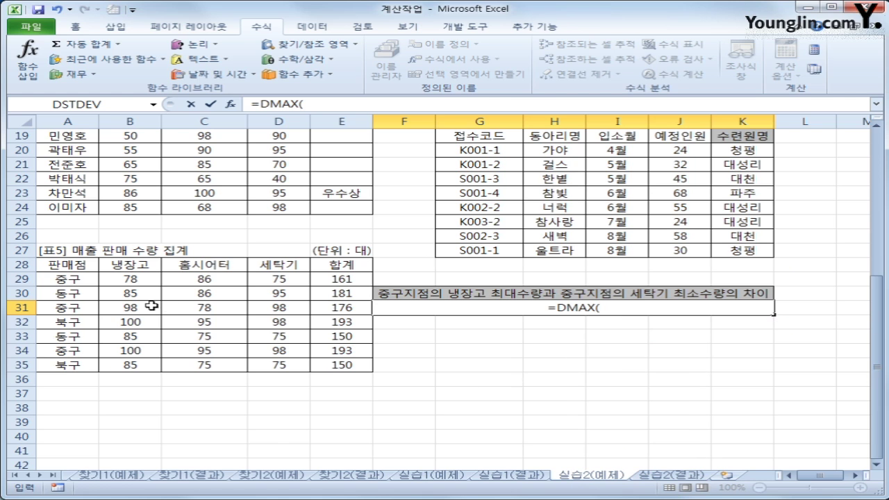
Complete the F31 formula as =DMAX(A28:E35,B28,A28:A29) for the largest 냉장고 quantity of 중구.
left_click_drag(97, 269, 327, 363)
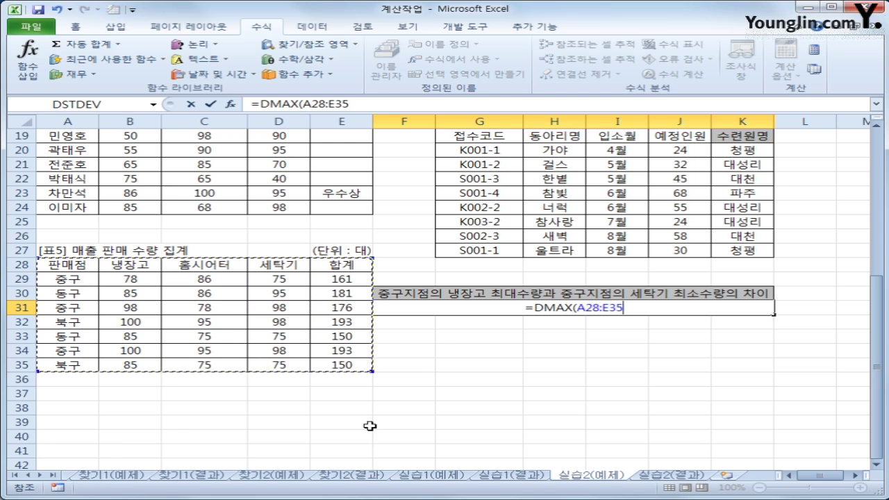
type(",")
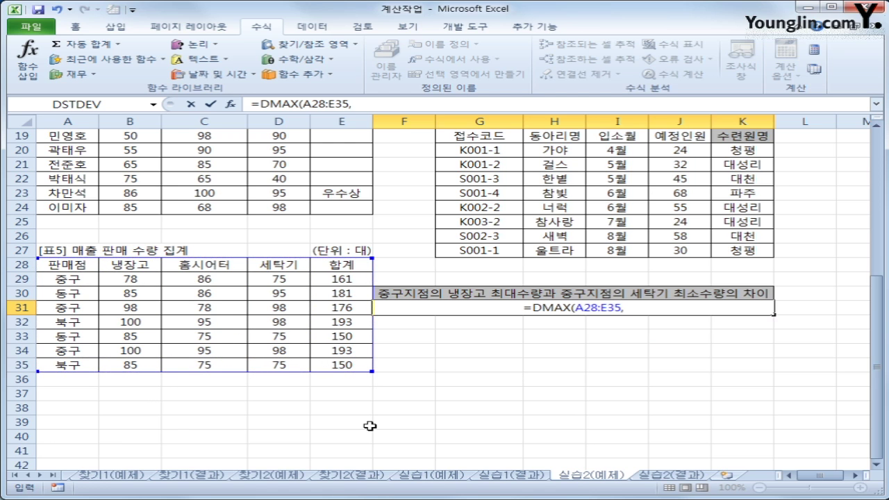
left_click(122, 267)
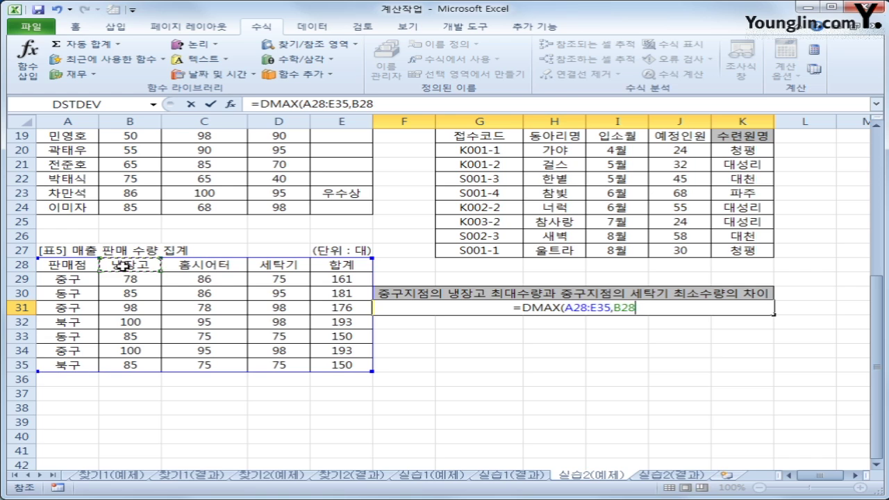
type(",")
left_click(61, 265)
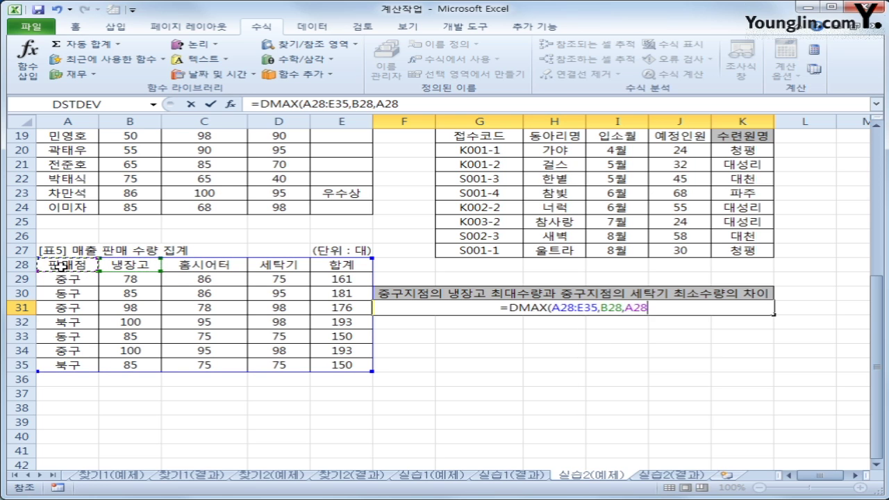
left_click_drag(61, 265, 61, 279)
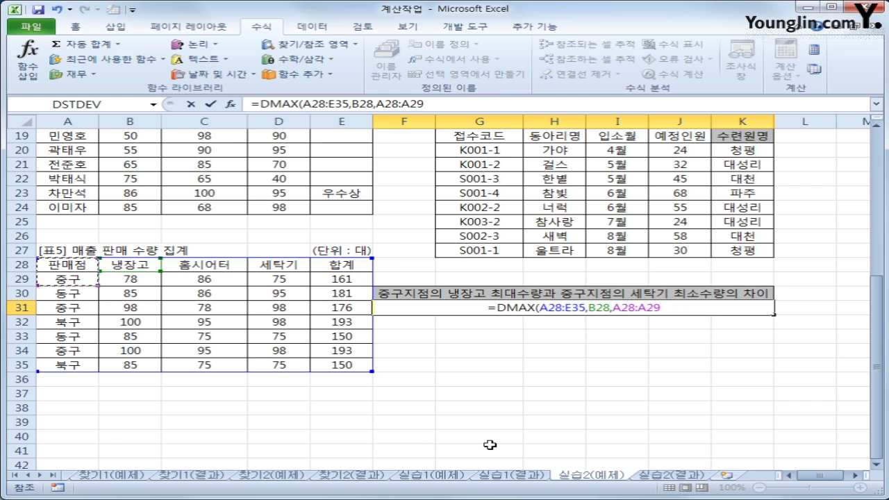
type(")")
key("Return")
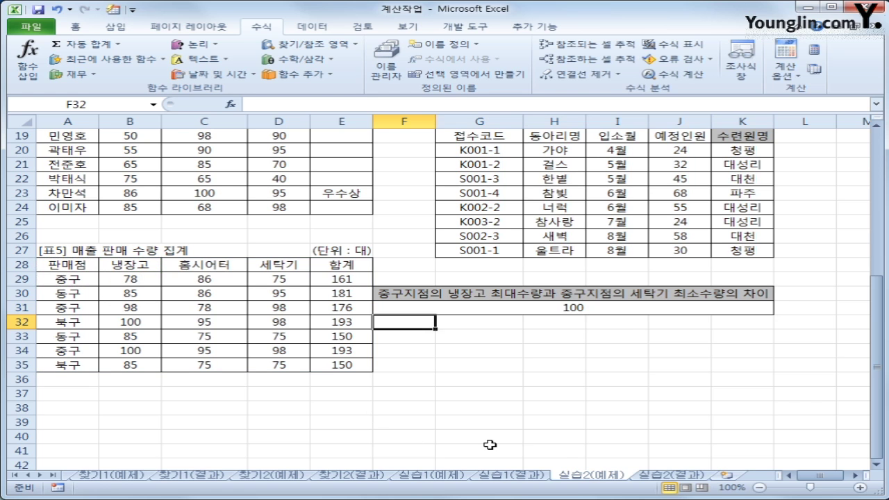
Extend the F31 formula by subtracting DMIN(A28:E35,D28,A28:A29), the smallest 세탁기 quantity of 중구.
key("Up")
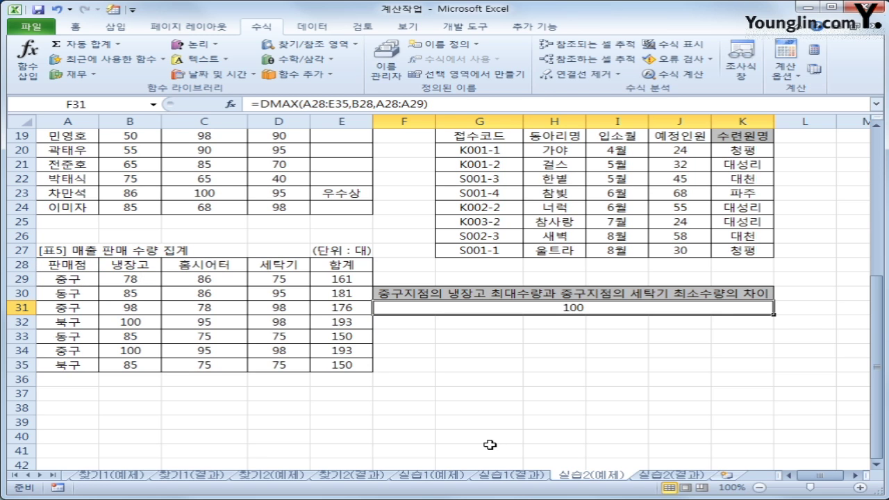
left_click(454, 105)
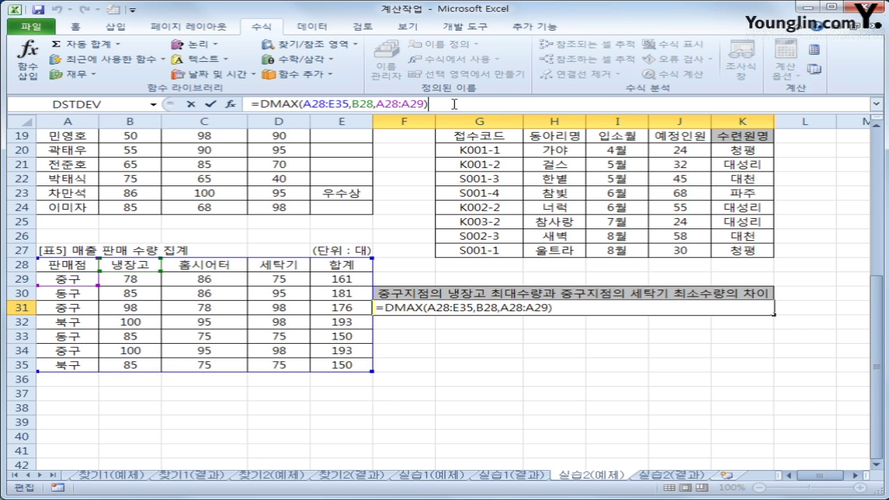
type("-d")
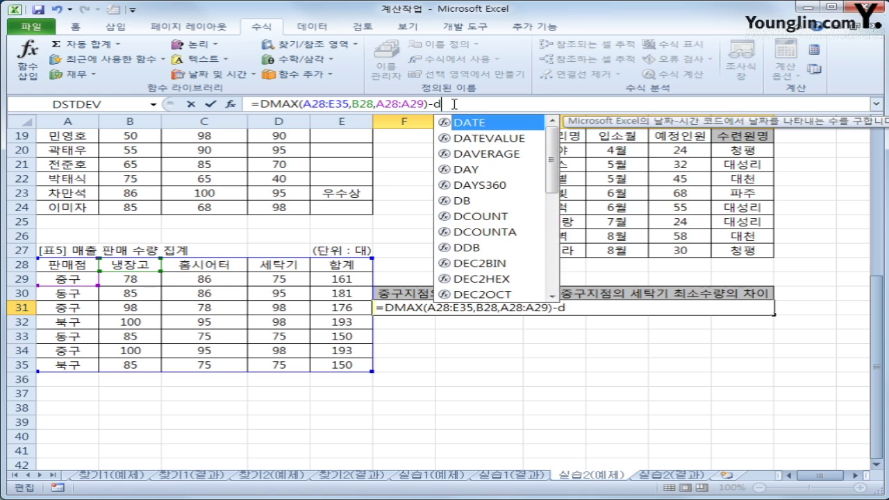
type("min")
key("Tab")
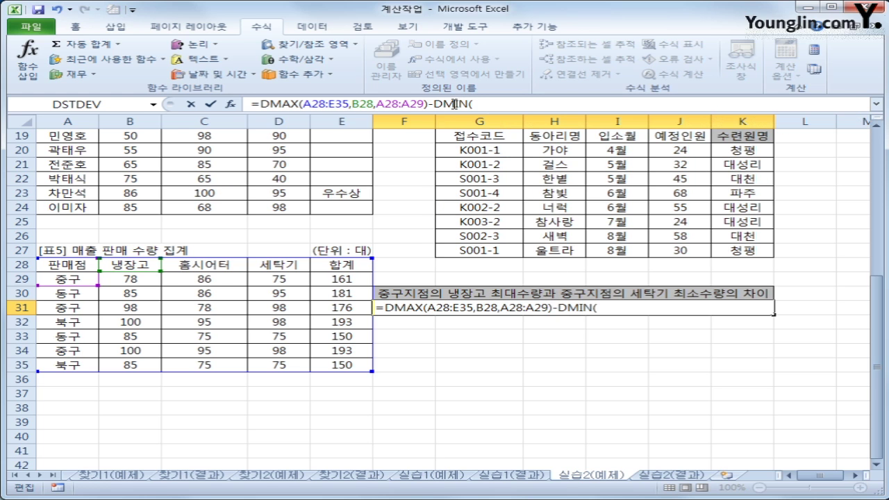
left_click_drag(82, 266, 331, 362)
type(",")
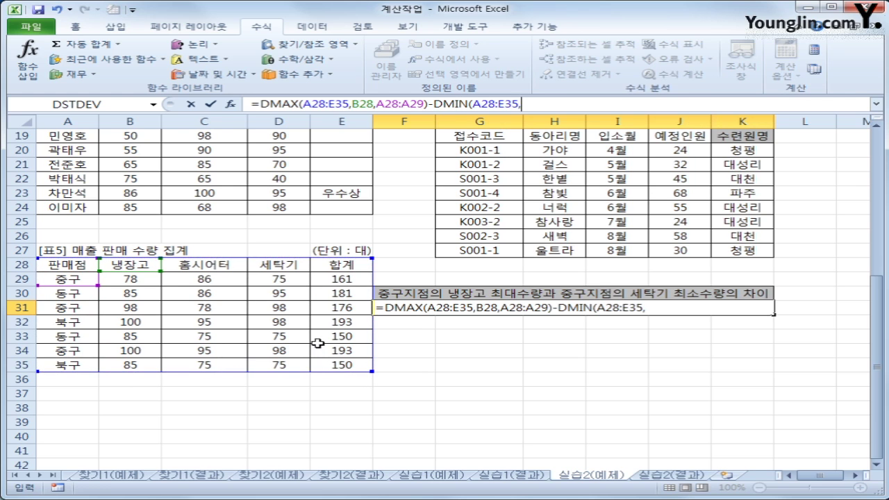
left_click(276, 265)
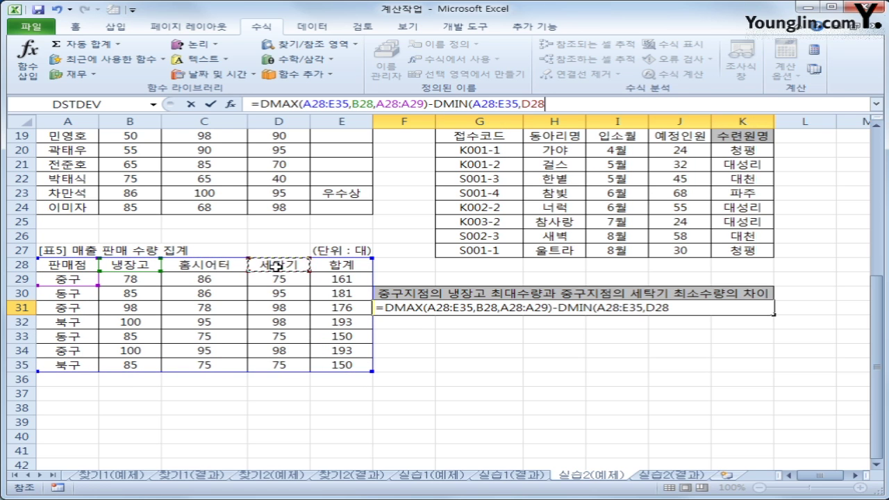
type(",")
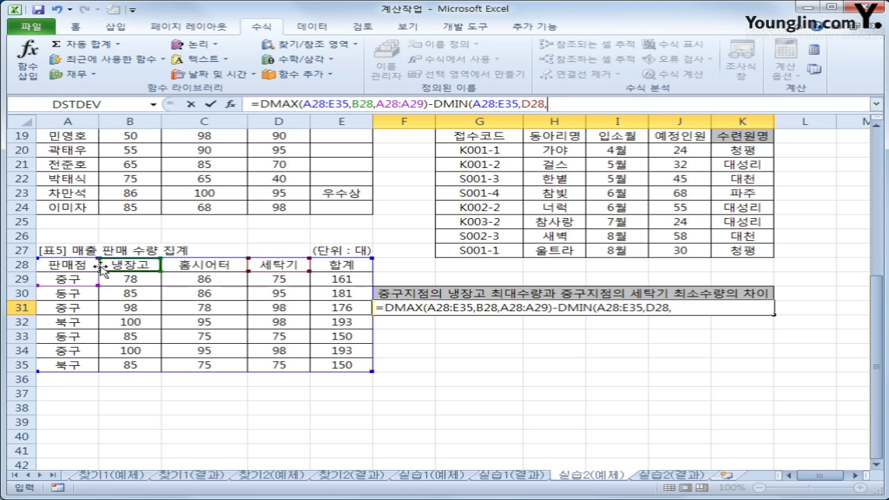
left_click(75, 265)
left_click_drag(75, 264, 74, 279)
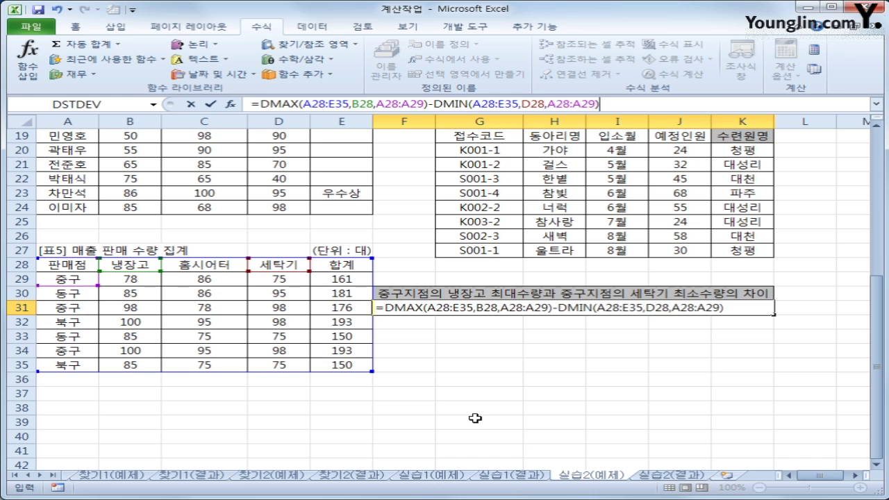
key("Return")
Wrap the whole DMAX minus DMIN expression in F31 in an ABS function.
key("Up")
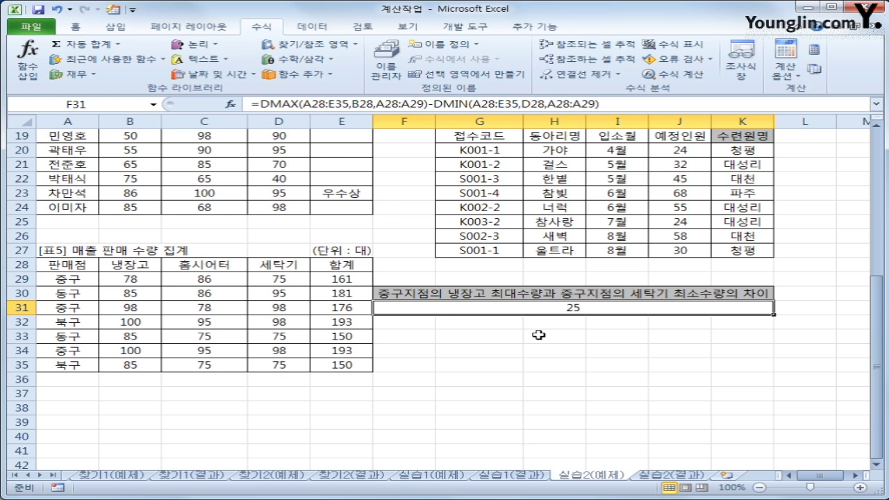
left_click(257, 103)
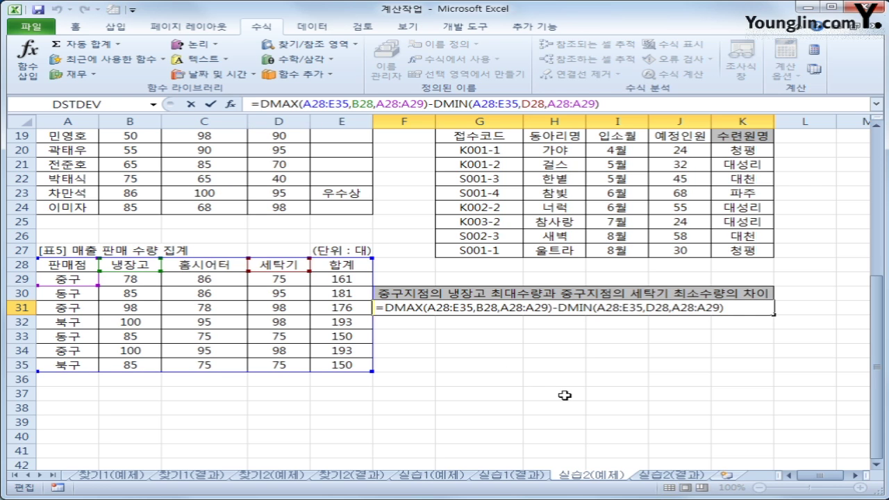
type("abs")
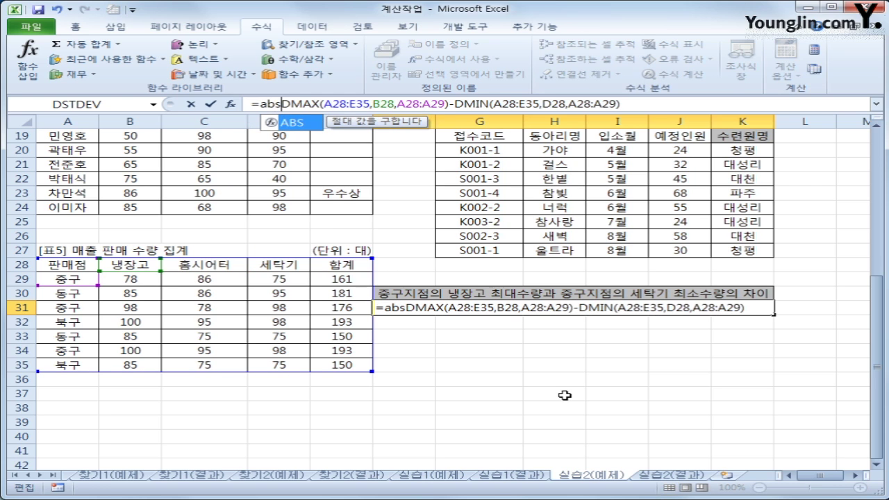
key("Tab")
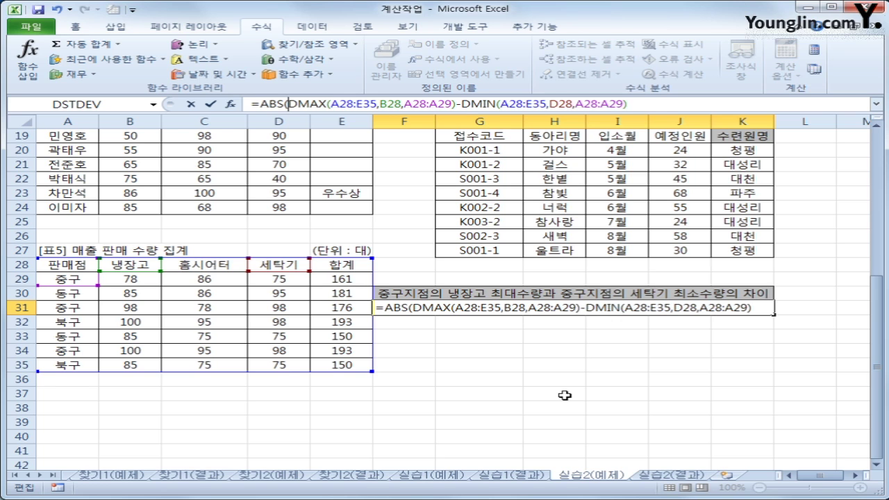
left_click(645, 105)
type(")")
key("Return")
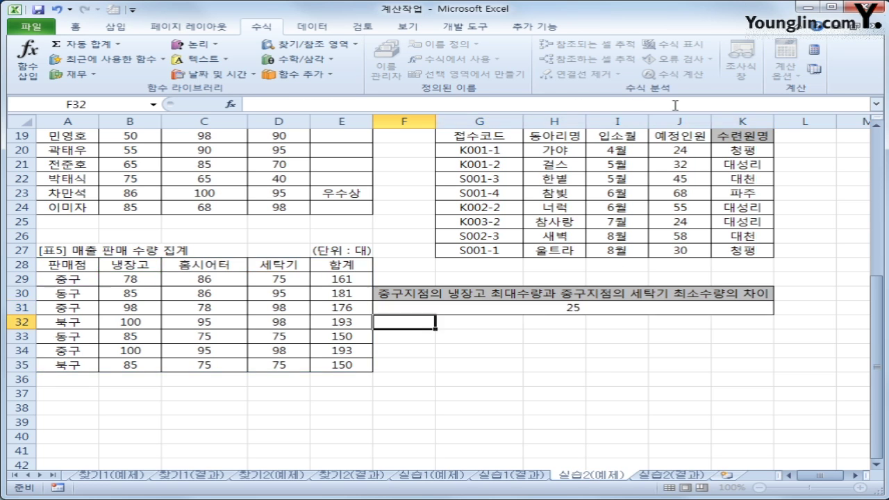
key("Up")
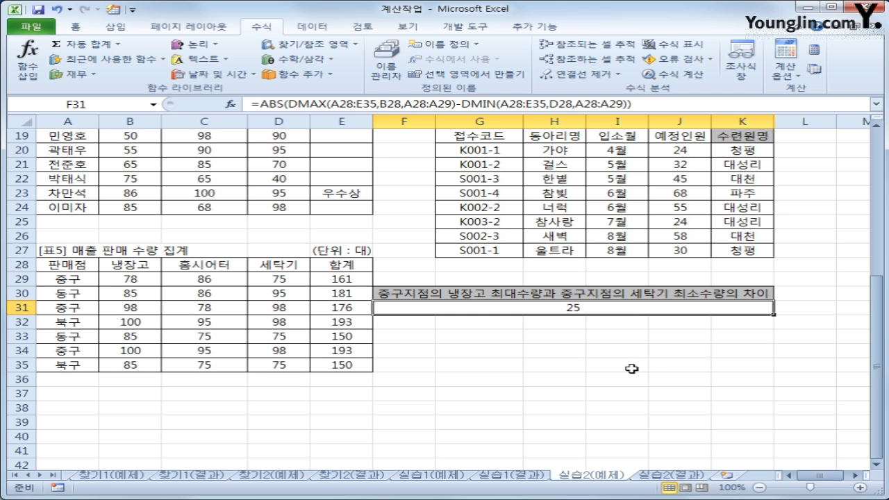
Compare the completed tables on the 실습2(예제) sheet with the answers on the 실습2(결과) sheet.
scroll(631, 368, "up", 2)
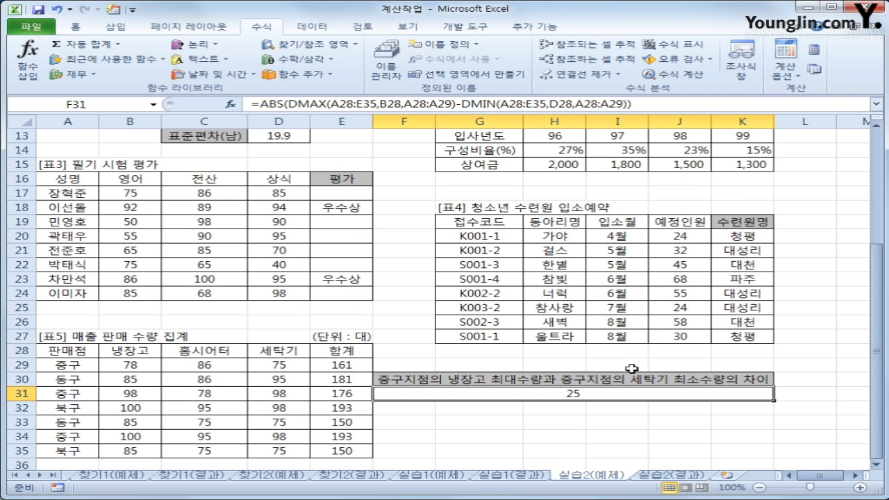
scroll(631, 368, "up", 4)
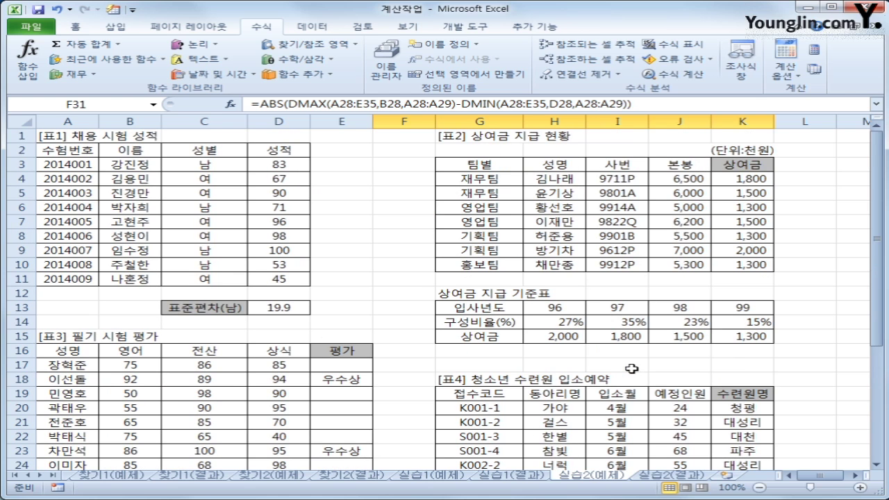
left_click(666, 479)
left_click(613, 484)
left_click(656, 483)
left_click(615, 484)
left_click(666, 479)
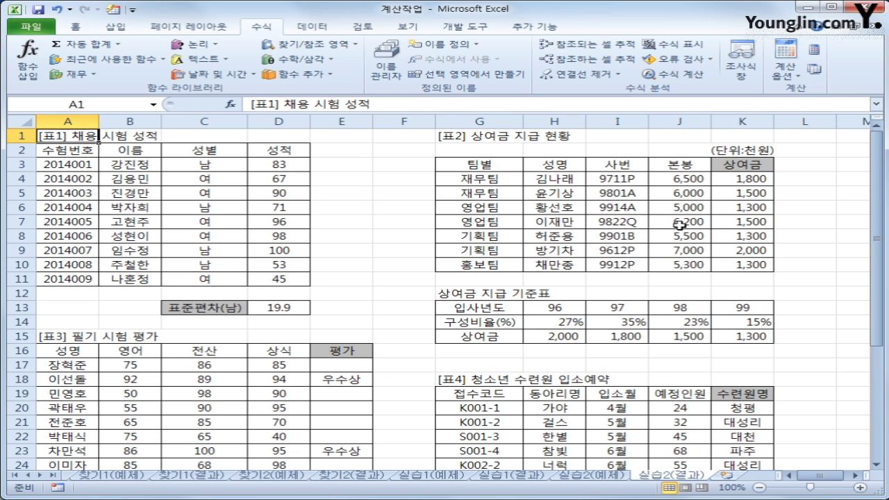